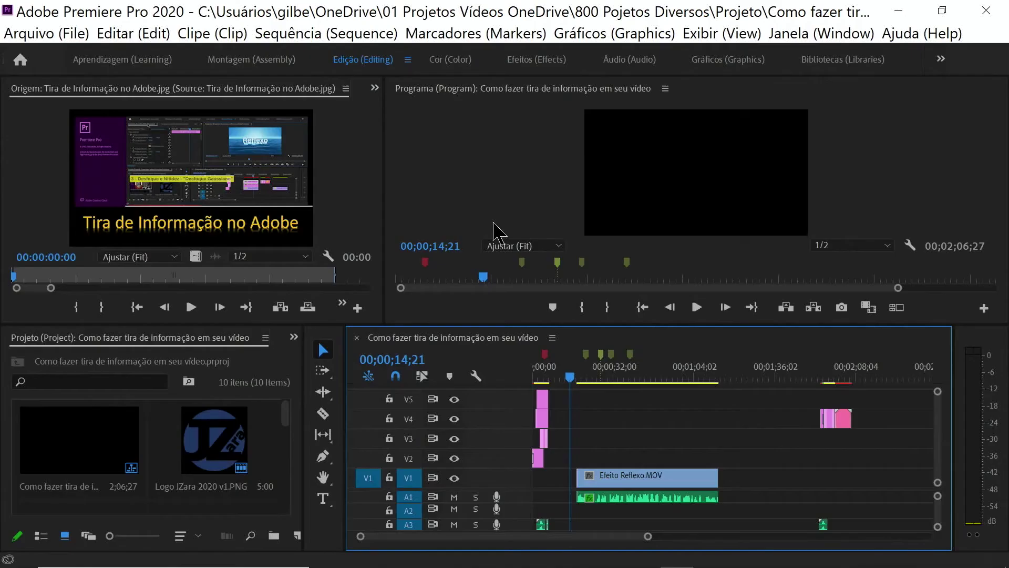
# Scrub later into the video and play the sequence preview briefly.
pyautogui.moveTo(585, 377); pyautogui.dragTo(578, 379)
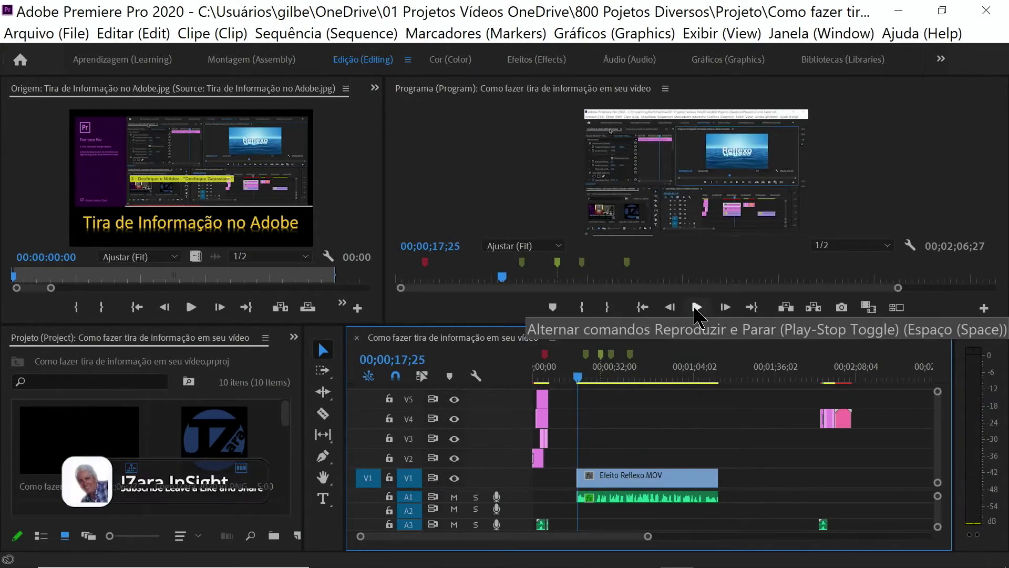
pyautogui.click(697, 307)
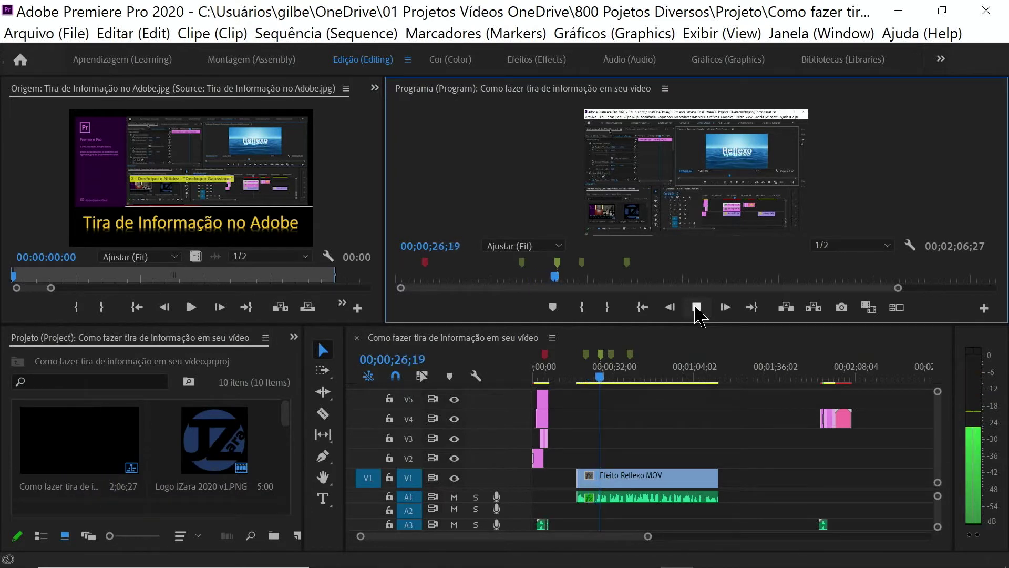
pyautogui.click(697, 309)
# Zoom in and copy the Comments text of the Informação 1 marker at 00;00;21;03.
pyautogui.moveTo(603, 376); pyautogui.dragTo(580, 377)
pyautogui.press('=')
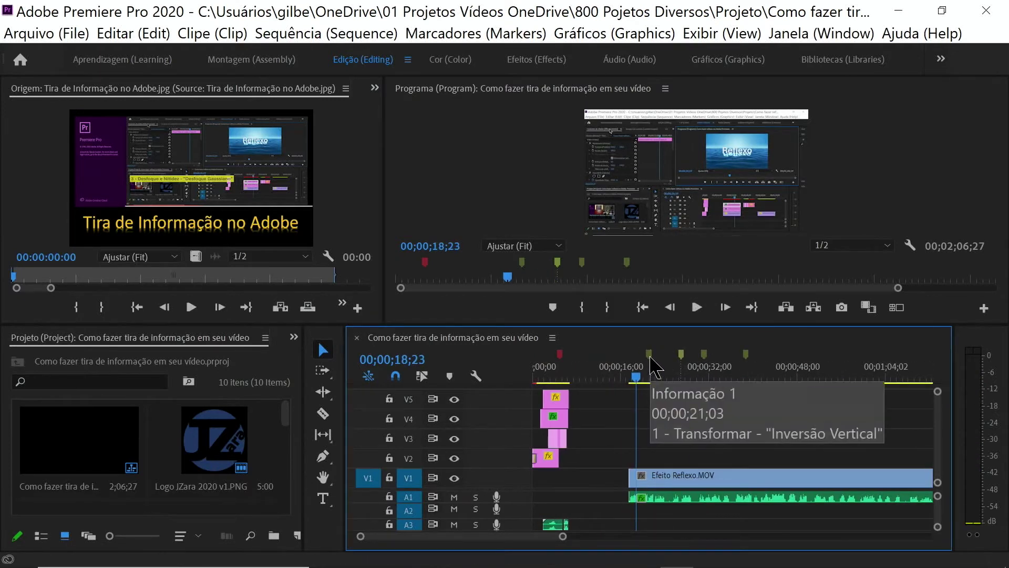
pyautogui.moveTo(681, 361)
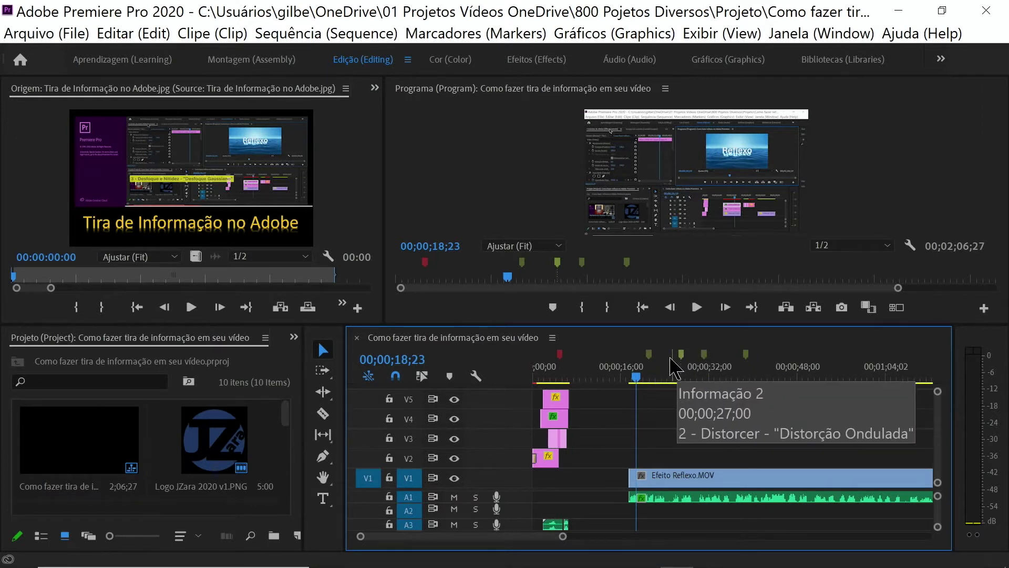
pyautogui.moveTo(637, 378); pyautogui.dragTo(647, 378)
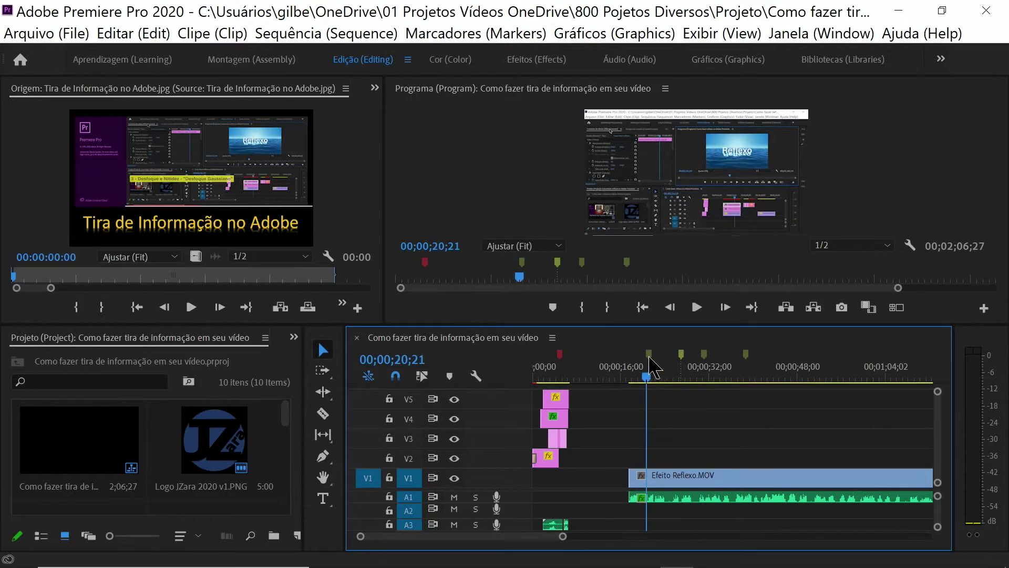
pyautogui.doubleClick(649, 355)
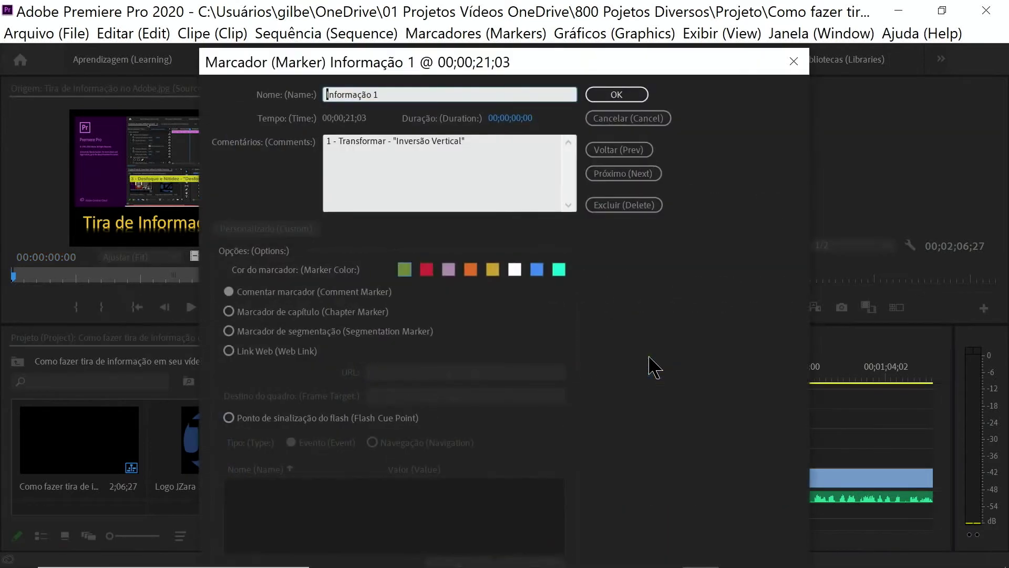
pyautogui.click(325, 142)
pyautogui.hotkey('ctrl', 'a')
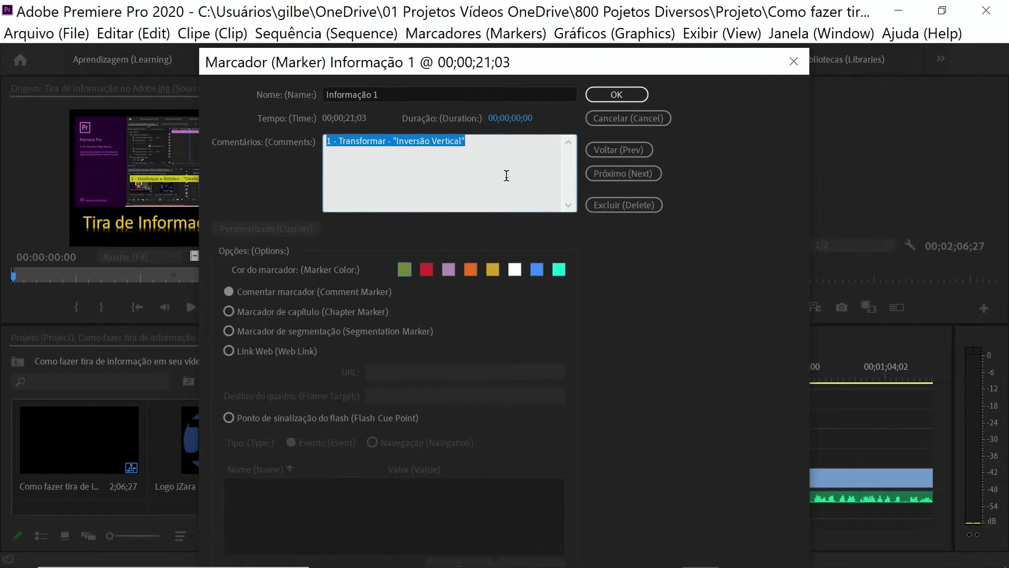
pyautogui.click(624, 93)
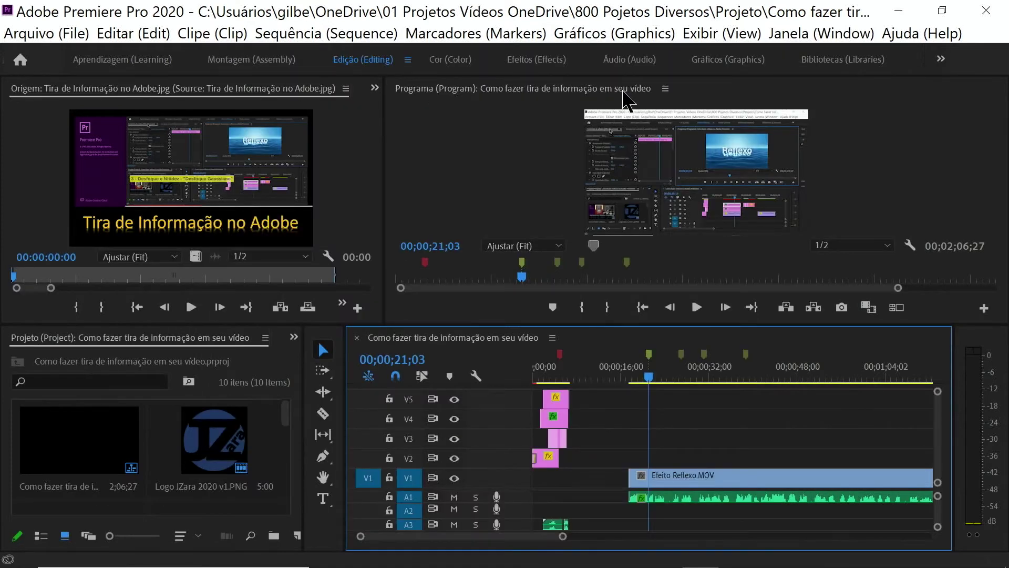
pyautogui.click(39, 35)
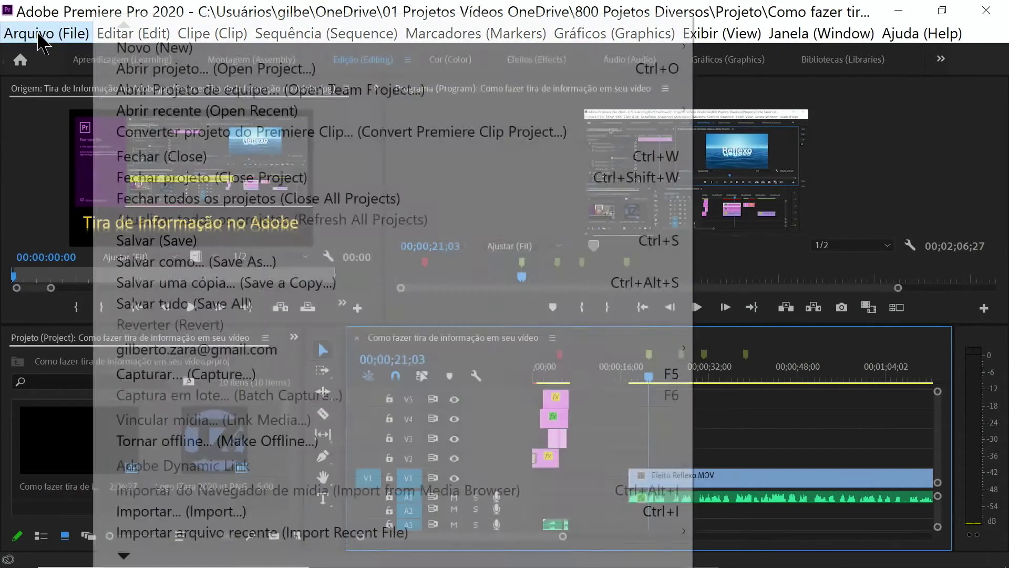
# Create a new legacy title, Título 04, and enlarge its preview area.
pyautogui.moveTo(121, 47)
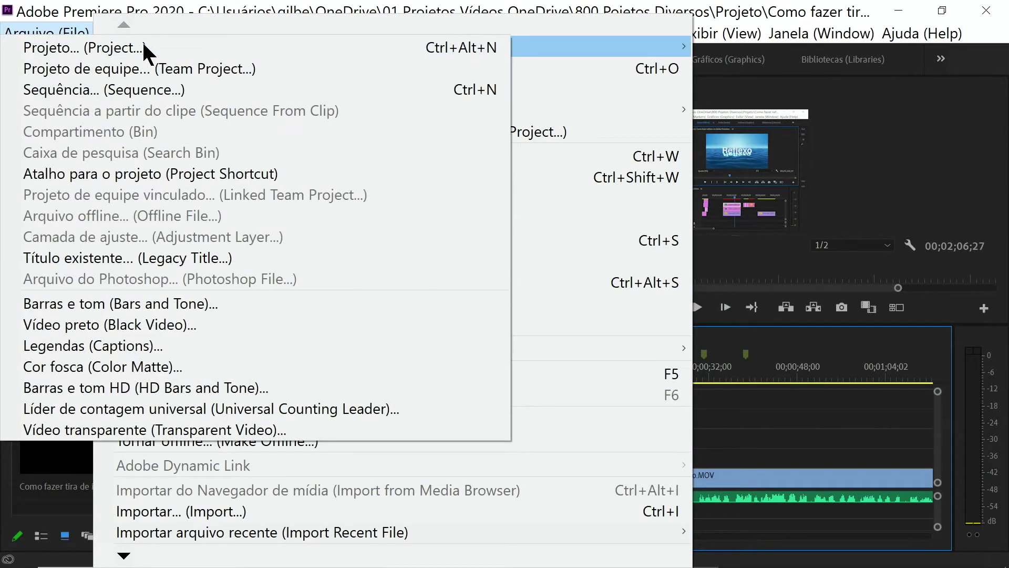
pyautogui.click(109, 257)
pyautogui.click(580, 370)
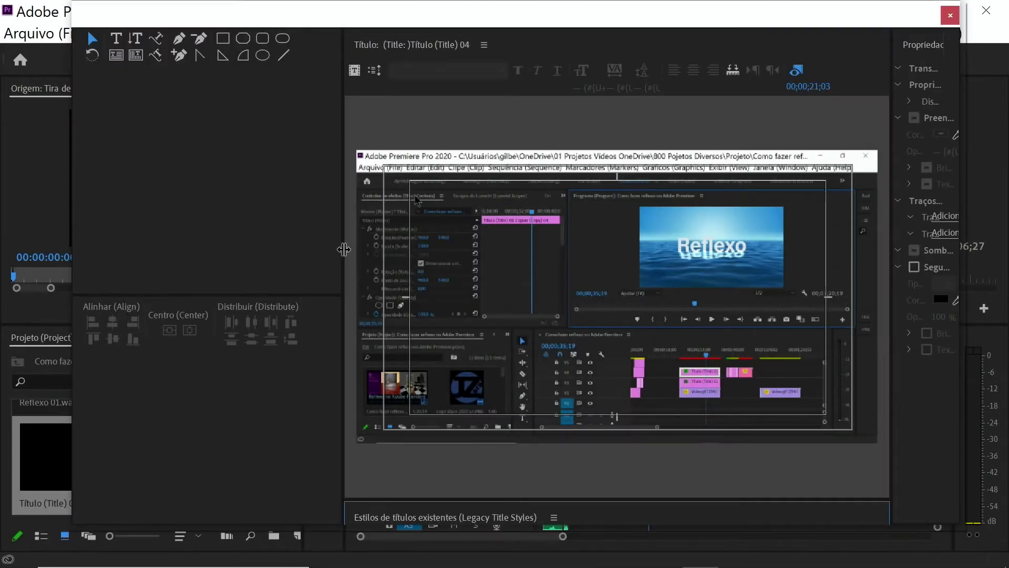
pyautogui.moveTo(344, 249); pyautogui.dragTo(226, 242)
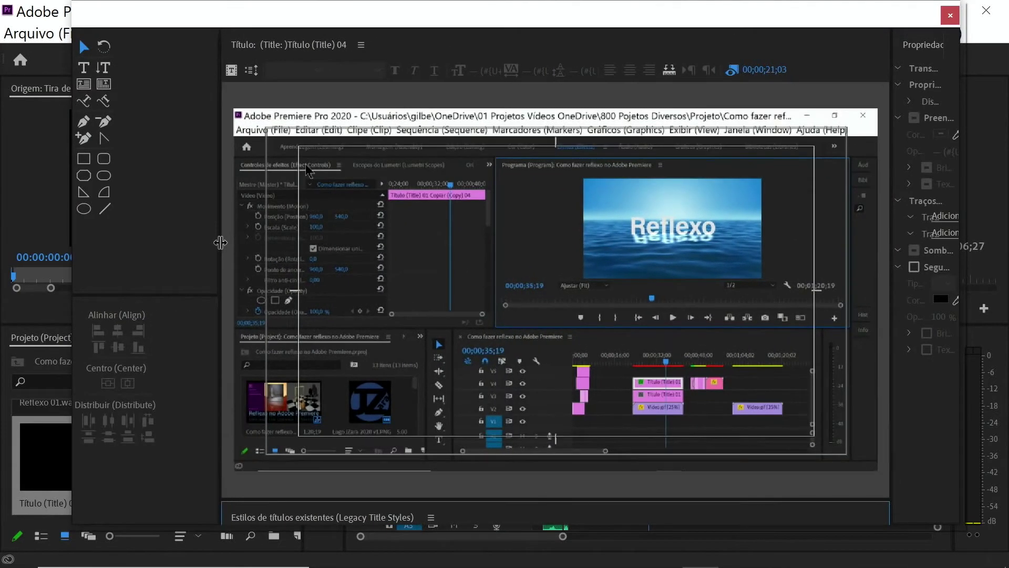
# Draw a wide bright-yellow rectangle bar near the frame bottom, with a text box above it.
pyautogui.click(83, 158)
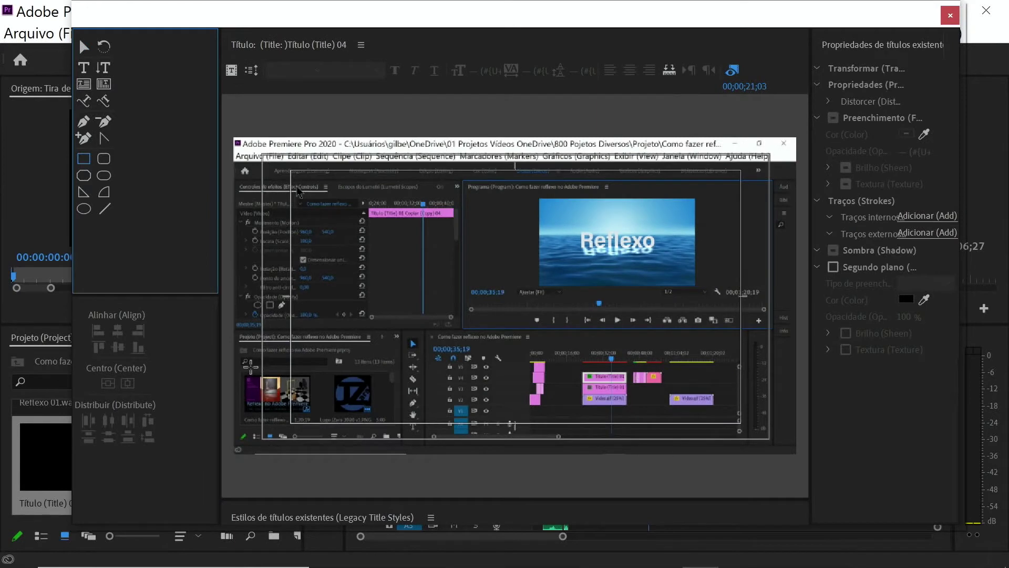
pyautogui.moveTo(247, 366); pyautogui.dragTo(564, 410)
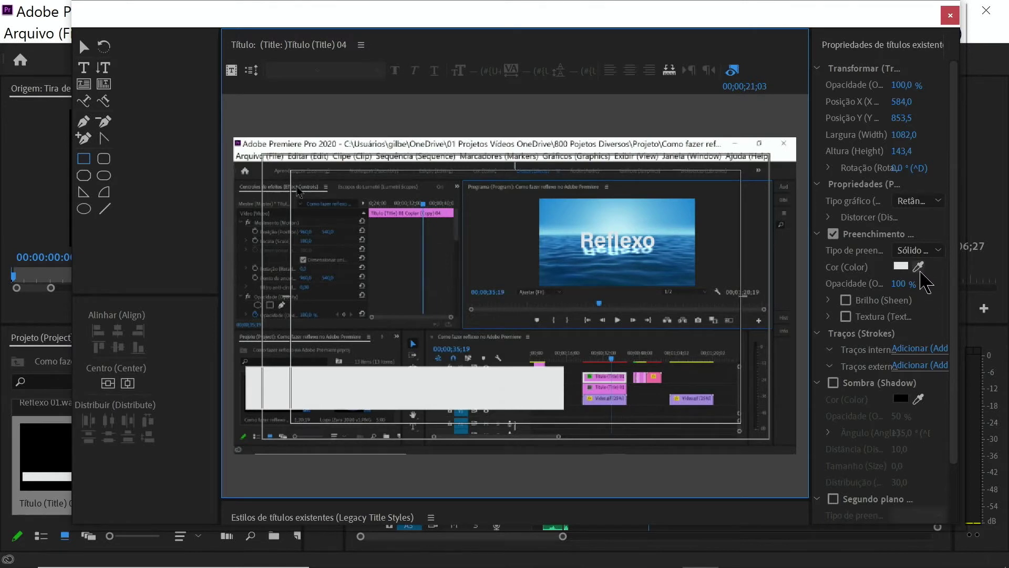
pyautogui.click(901, 265)
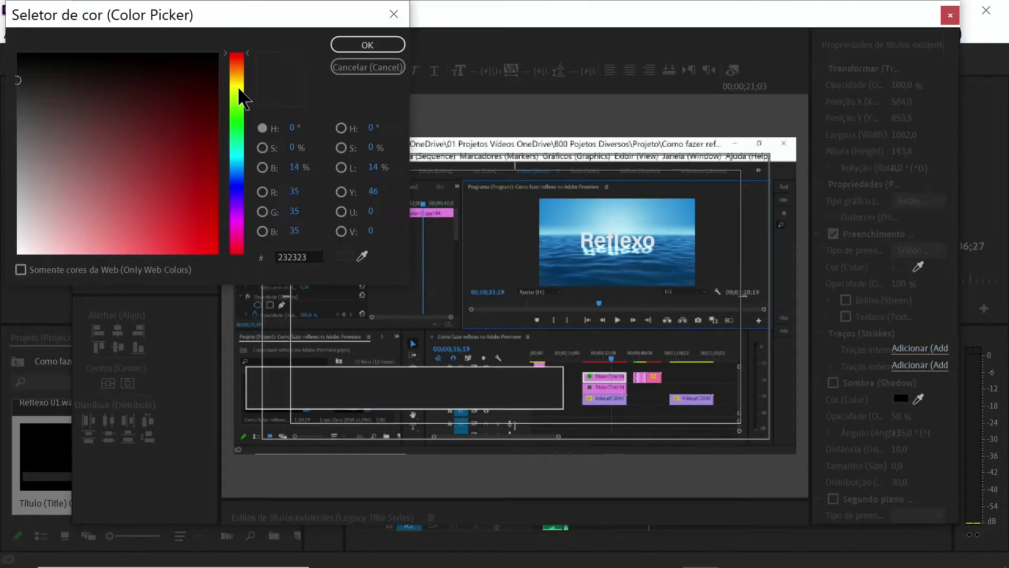
pyautogui.click(240, 94)
pyautogui.click(200, 205)
pyautogui.click(189, 245)
pyautogui.click(368, 44)
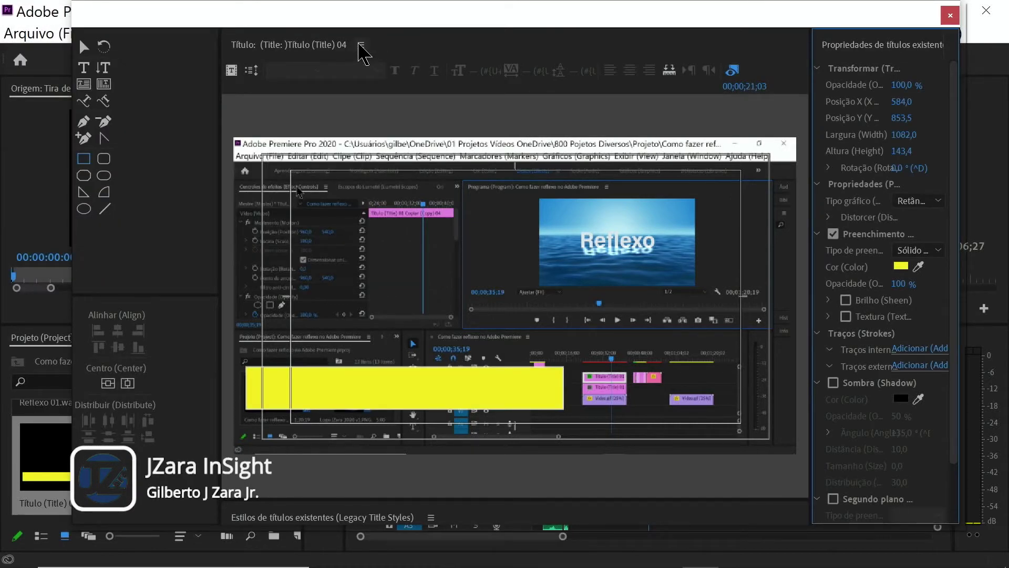
pyautogui.press('t')
pyautogui.moveTo(253, 332)
pyautogui.mouseDown()
pyautogui.moveTo(570, 331)
pyautogui.moveTo(694, 395)
pyautogui.mouseUp()
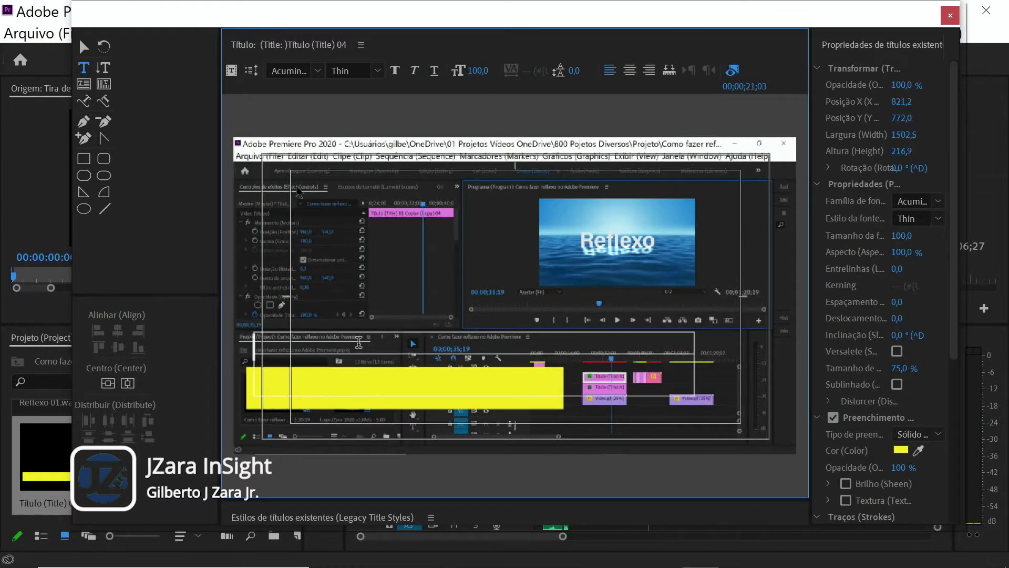
# Enter '1 - Transformar - "Inversão Vertical"' in Bold at size 46, with the text box fitted to one line.
pyautogui.press('Escape')
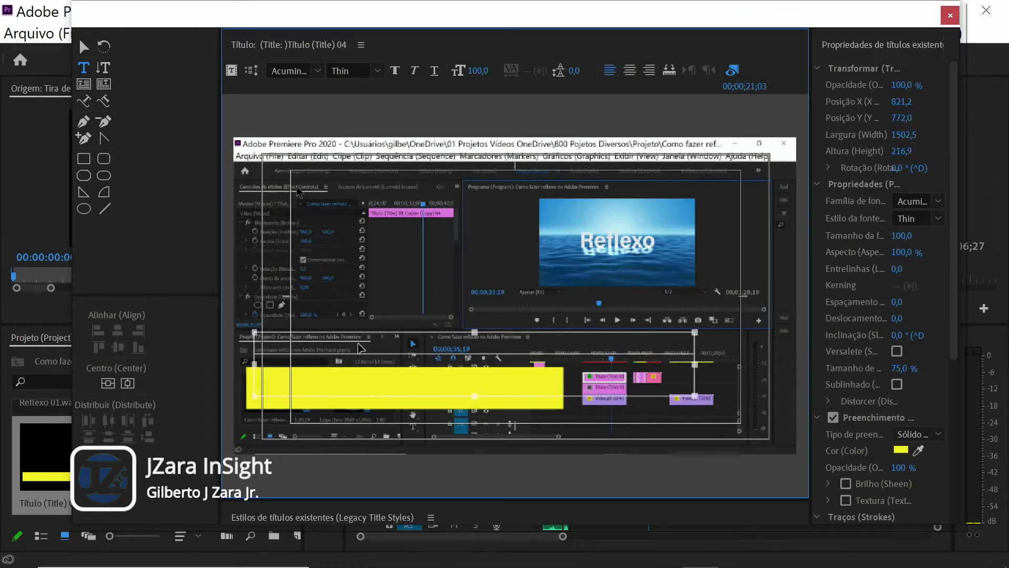
pyautogui.write('I - Transformar - "Inversão Vertical"')
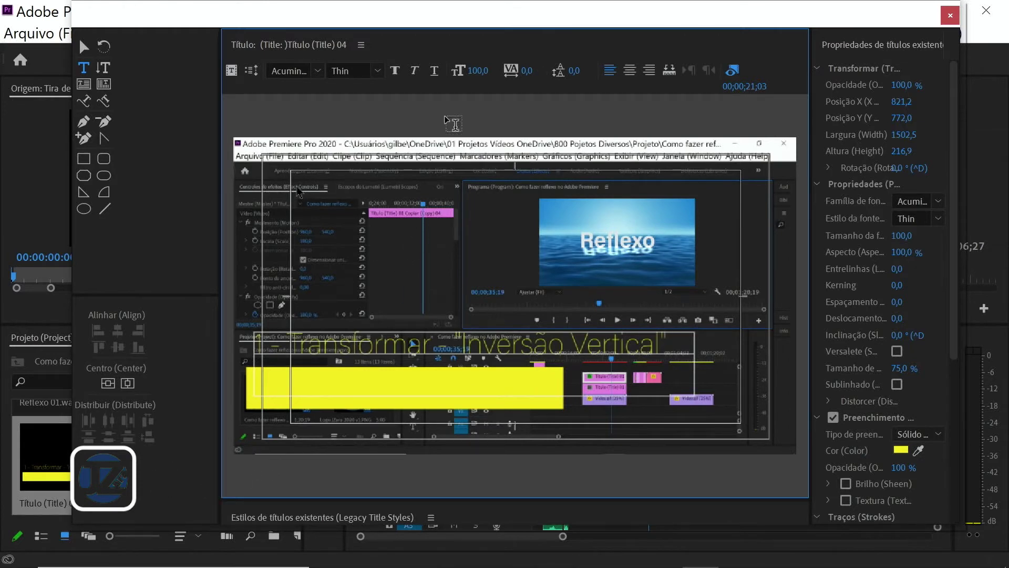
pyautogui.write('v')
pyautogui.moveTo(694, 332); pyautogui.dragTo(527, 343)
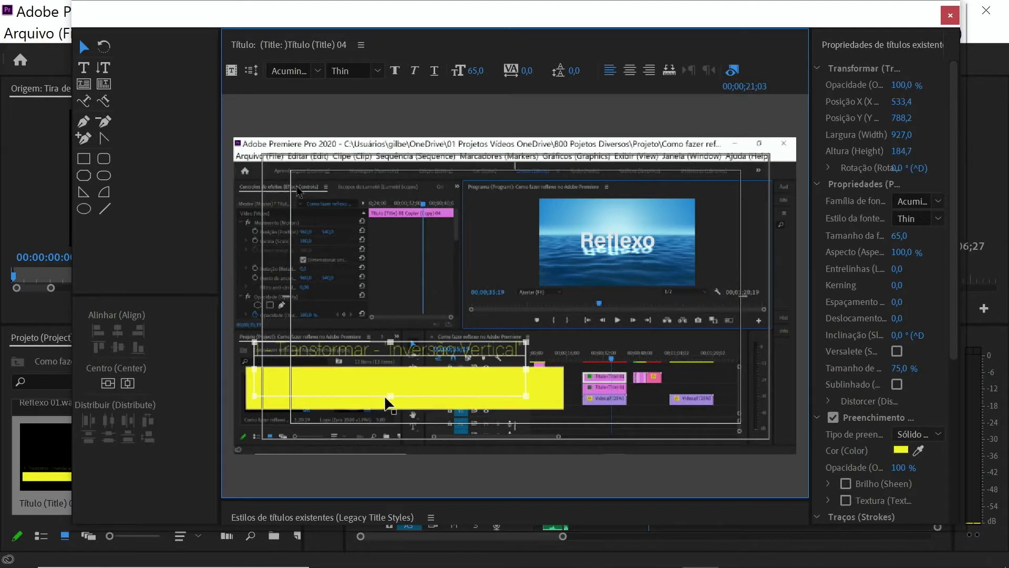
pyautogui.moveTo(391, 396); pyautogui.dragTo(391, 358)
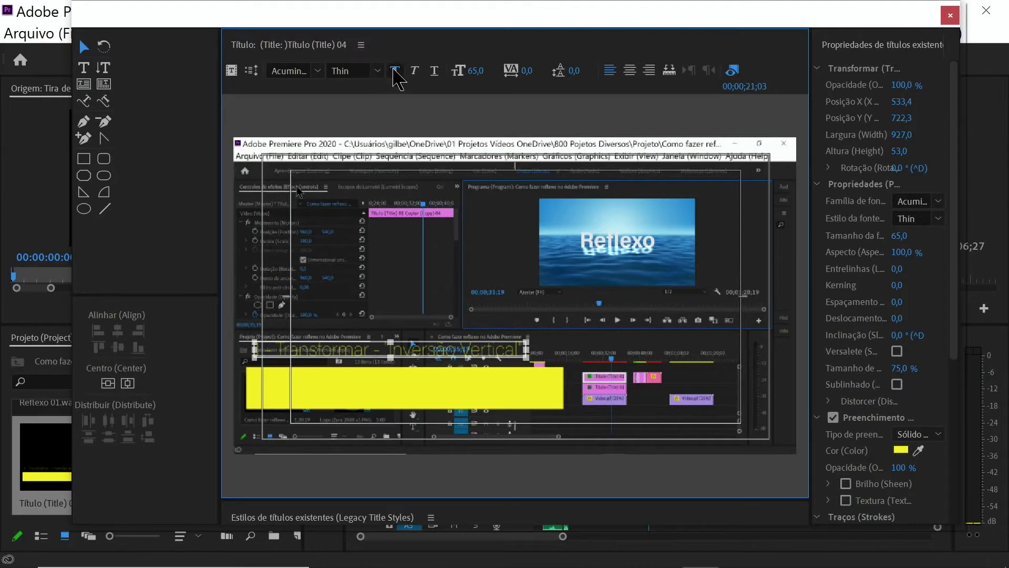
pyautogui.click(394, 70)
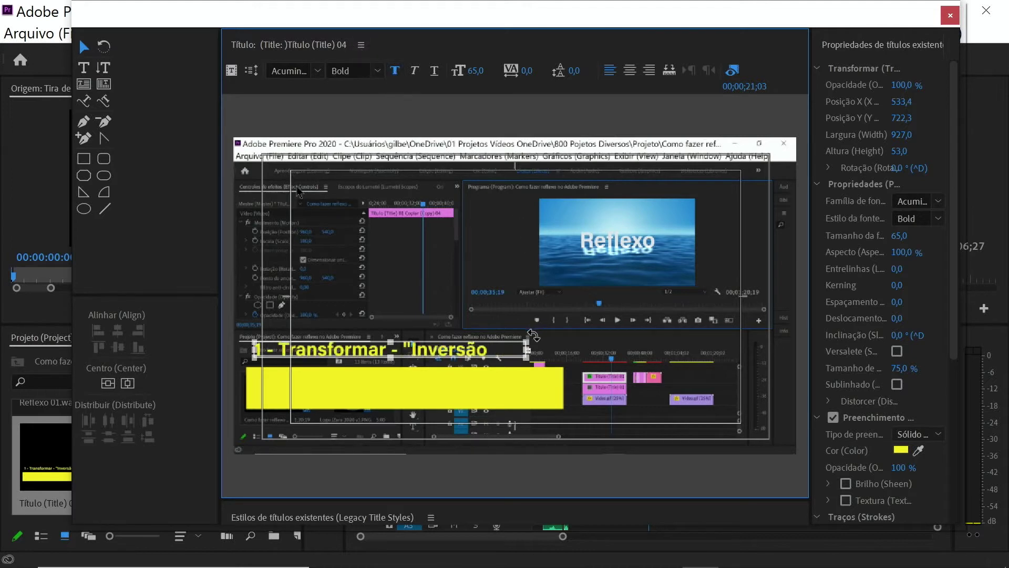
pyautogui.moveTo(528, 352); pyautogui.dragTo(574, 349)
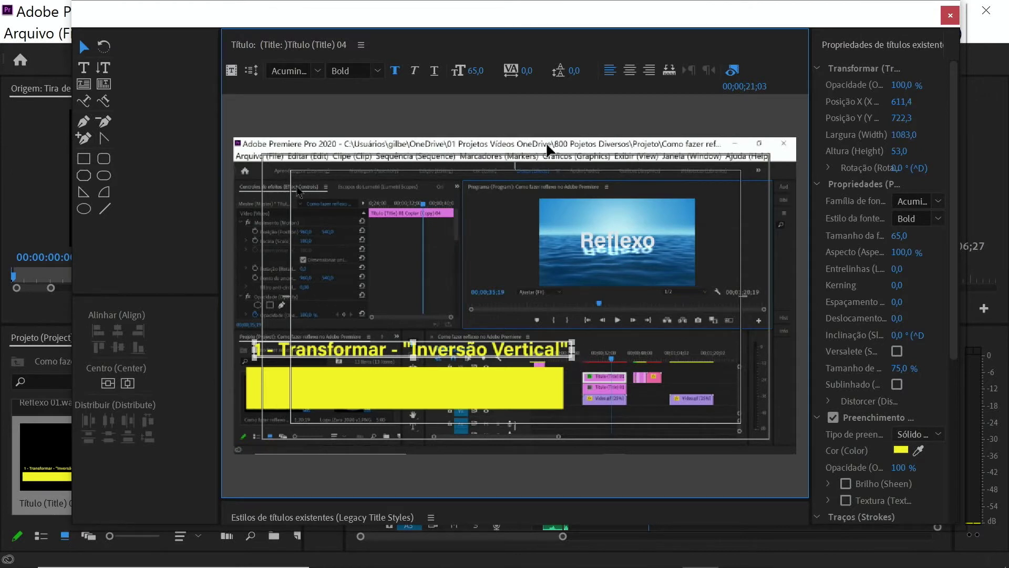
pyautogui.moveTo(475, 70); pyautogui.dragTo(578, 337)
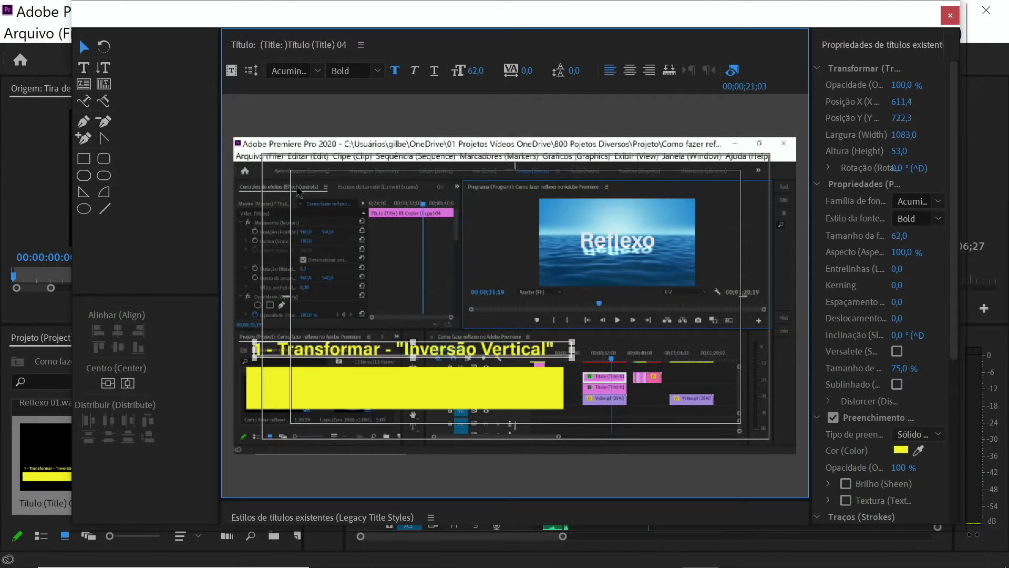
pyautogui.moveTo(572, 351); pyautogui.dragTo(489, 351)
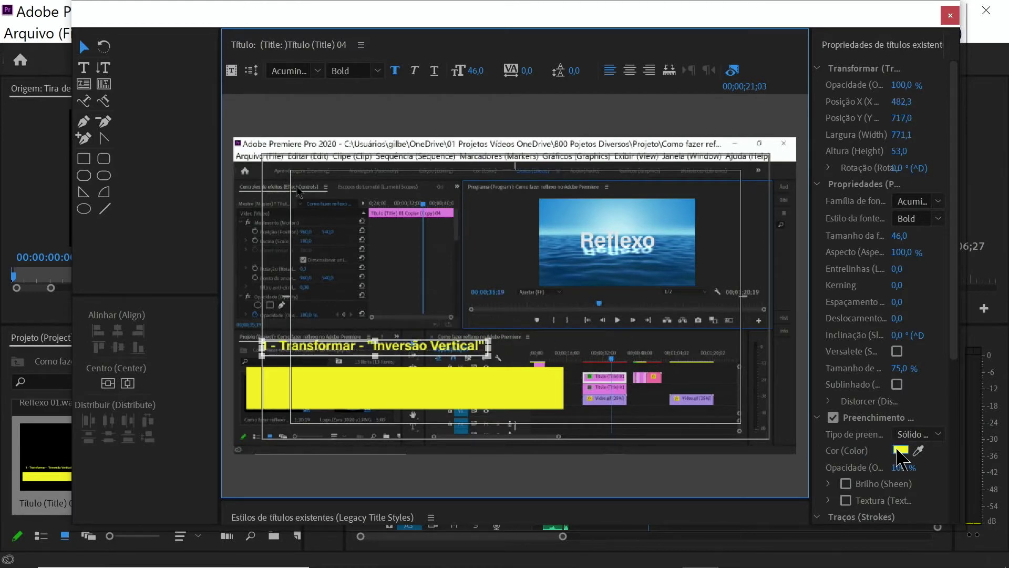
# Colour the caption dark grey 232321 and move it down onto the yellow bar.
pyautogui.click(900, 451)
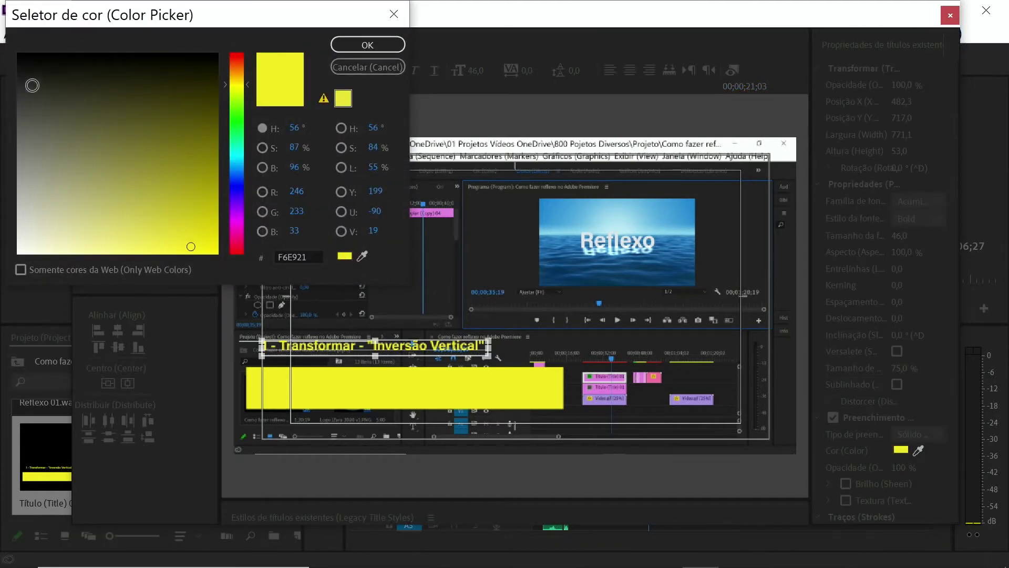
pyautogui.click(30, 80)
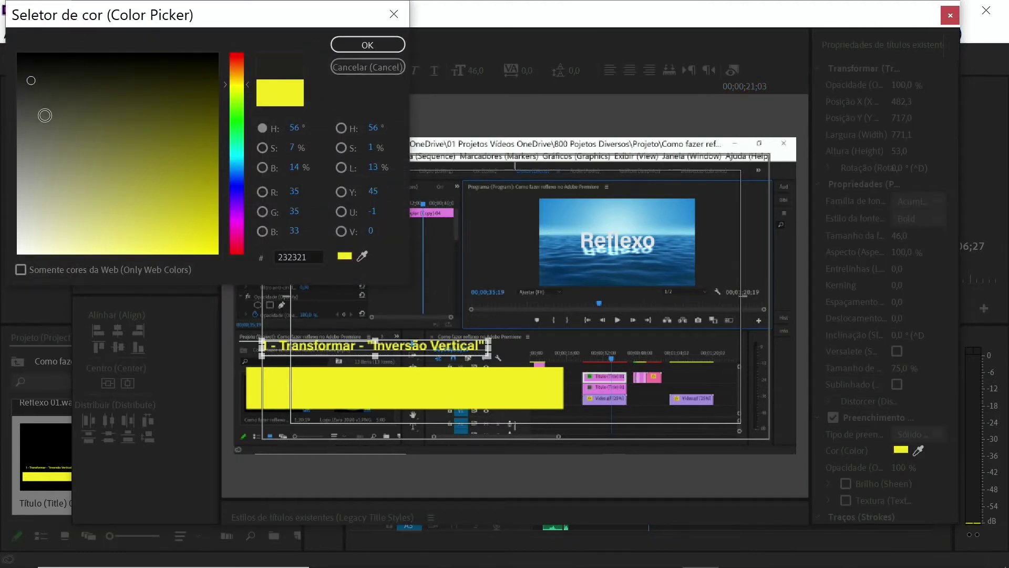
pyautogui.click(367, 47)
pyautogui.moveTo(381, 350); pyautogui.dragTo(371, 385)
# Trim the yellow bar to fit snugly around the caption and close the title editor.
pyautogui.click(457, 405)
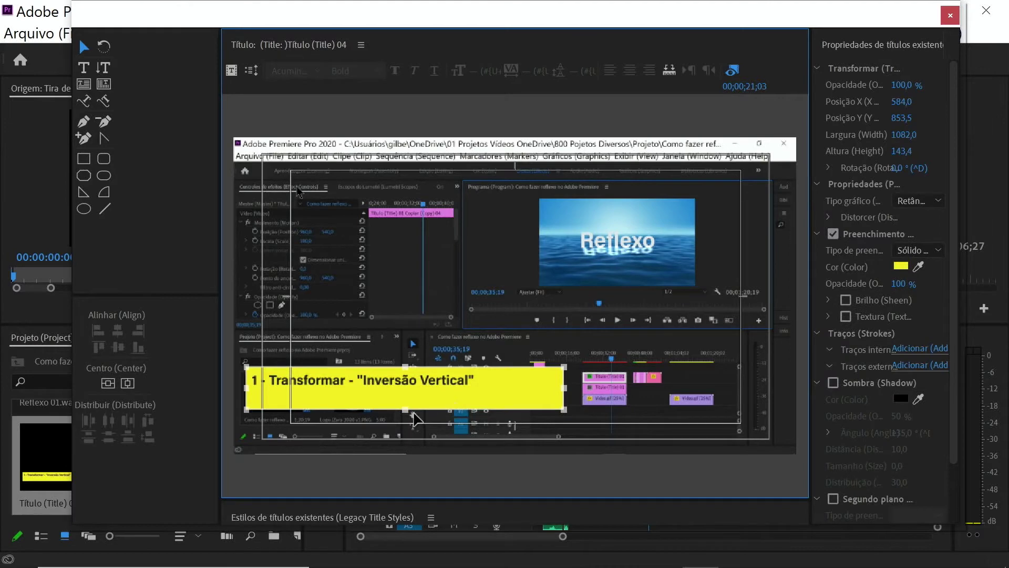
pyautogui.moveTo(407, 410); pyautogui.dragTo(407, 392)
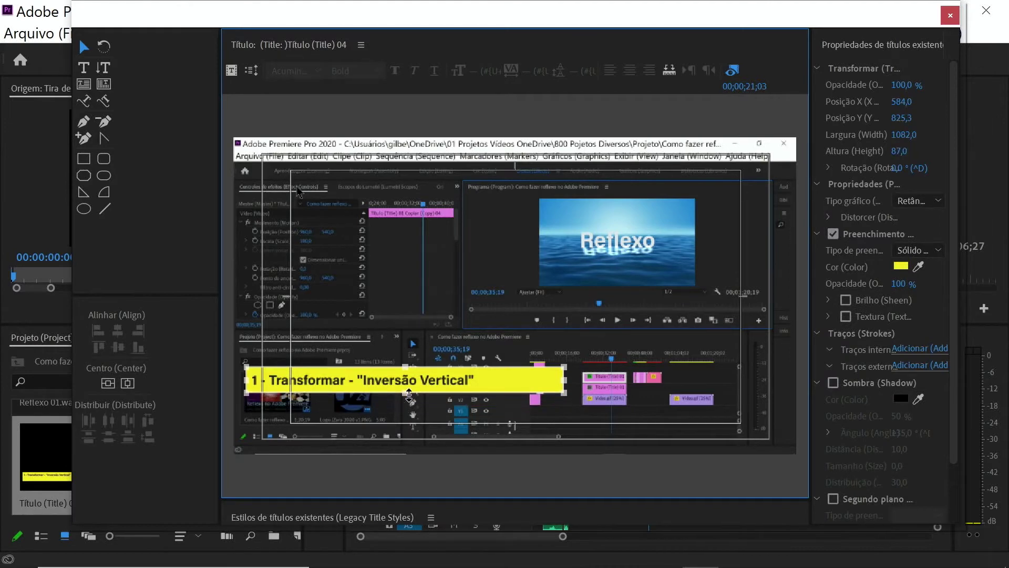
pyautogui.moveTo(564, 381); pyautogui.dragTo(480, 381)
pyautogui.moveTo(364, 370); pyautogui.dragTo(364, 369)
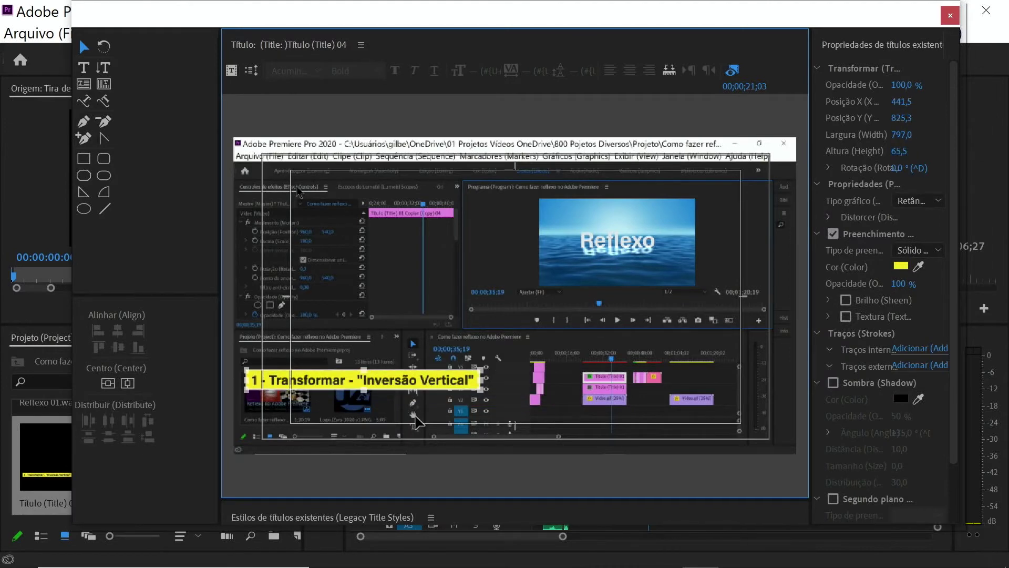
pyautogui.click(950, 15)
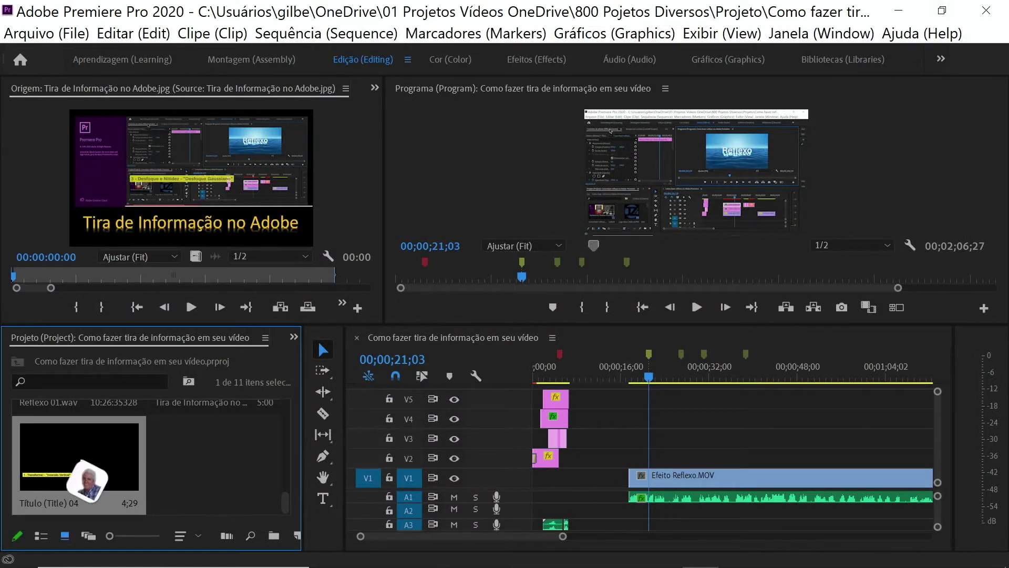
# Place Título 04 on track V2 at 00;00;21;03 and switch to the Efeitos workspace.
pyautogui.moveTo(86, 473); pyautogui.dragTo(662, 464)
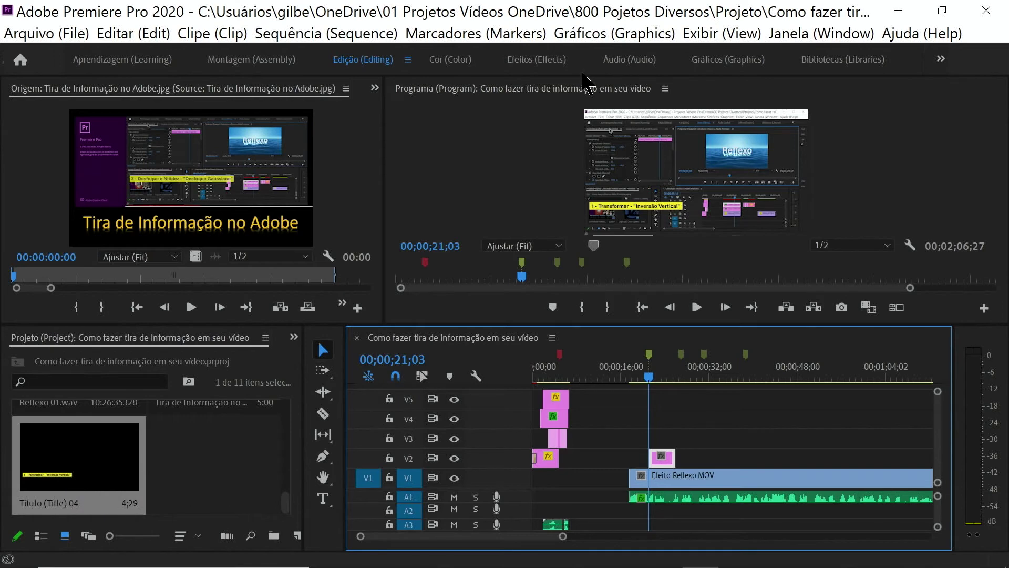
pyautogui.click(542, 60)
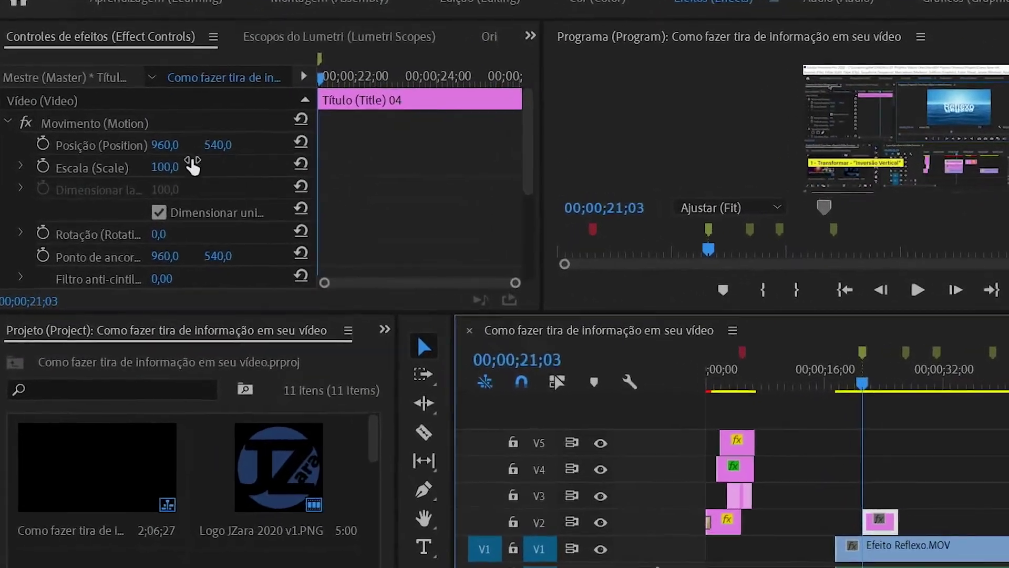
# Keyframe Position X from 97 to 968 by 21;12 so the bar slides in from the left.
pyautogui.click(287, 74)
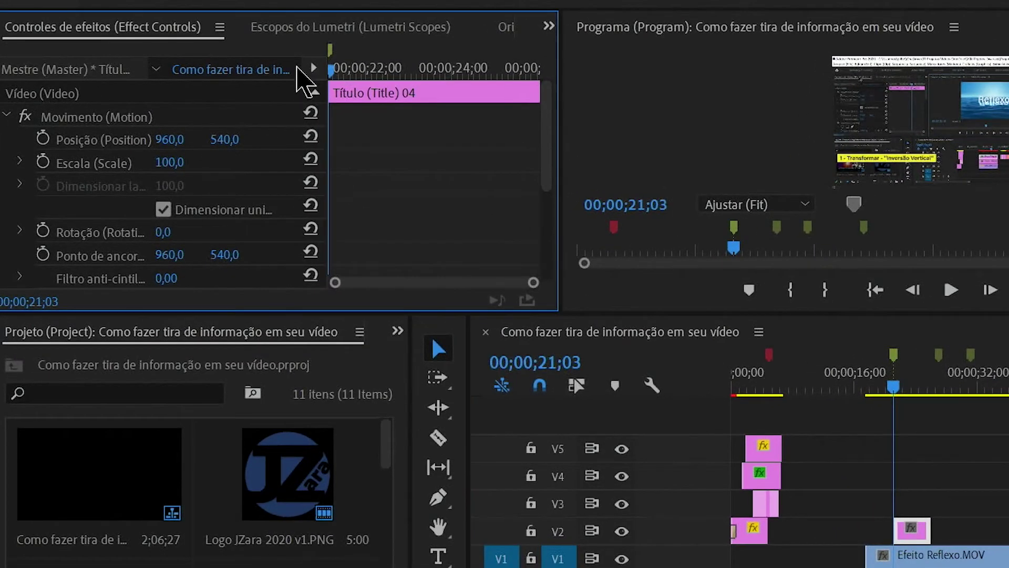
pyautogui.moveTo(161, 141); pyautogui.dragTo(79, 141)
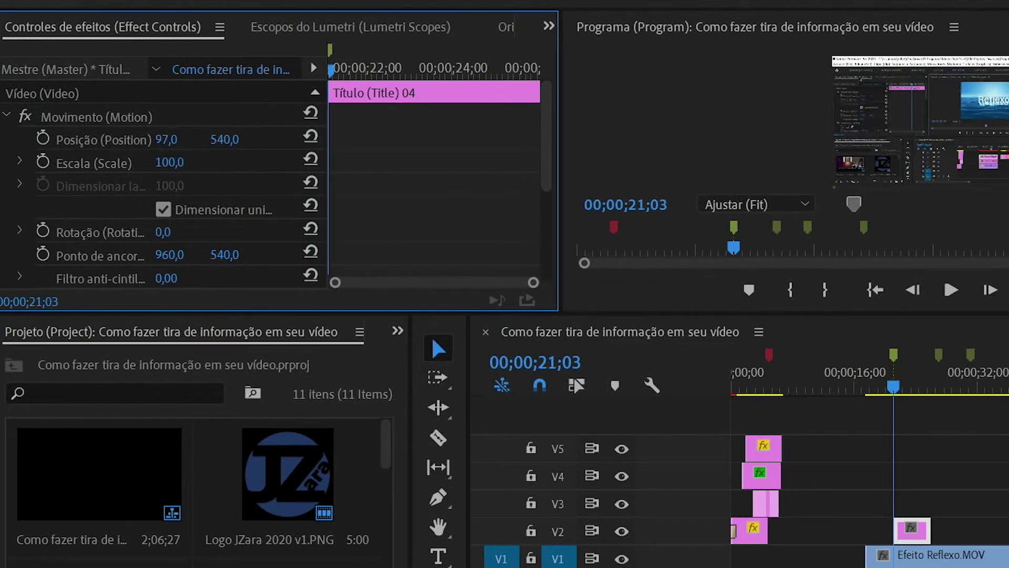
pyautogui.click(43, 139)
pyautogui.moveTo(331, 69); pyautogui.dragTo(344, 74)
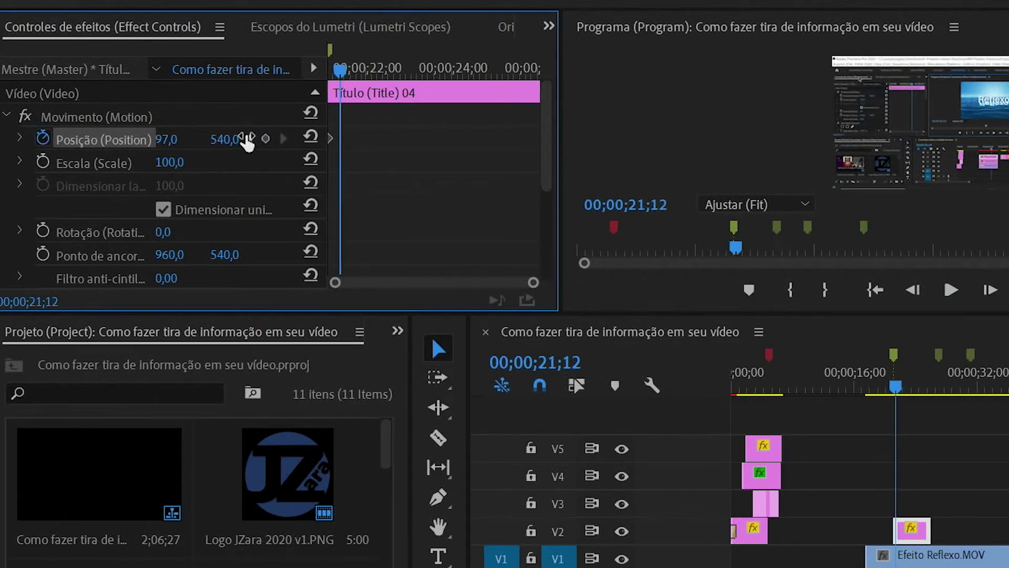
pyautogui.moveTo(165, 139); pyautogui.dragTo(181, 139)
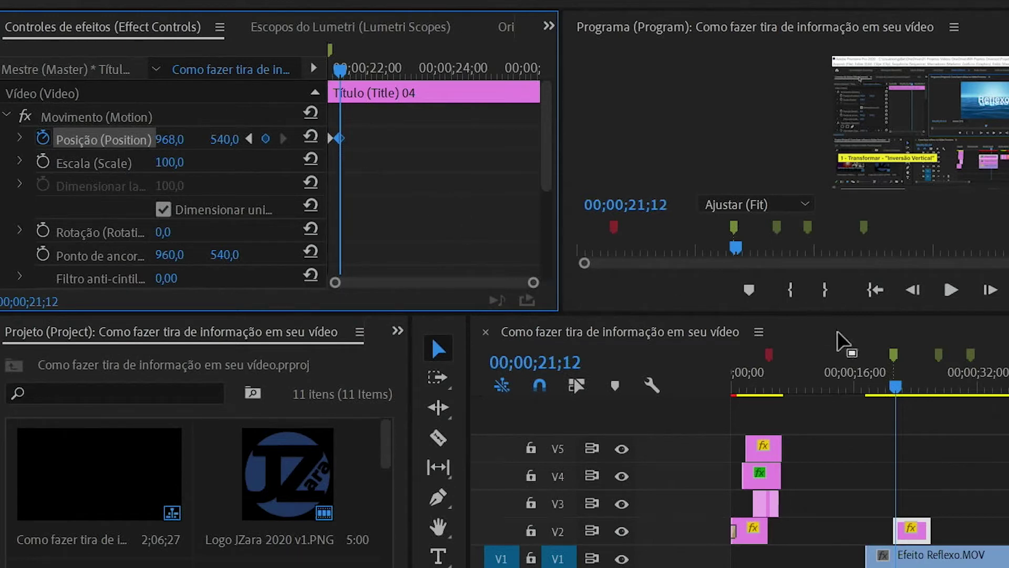
# Move the effect playhead to 25;29 near the clip end for the closing Position keyframe.
pyautogui.moveTo(336, 68); pyautogui.dragTo(579, 95)
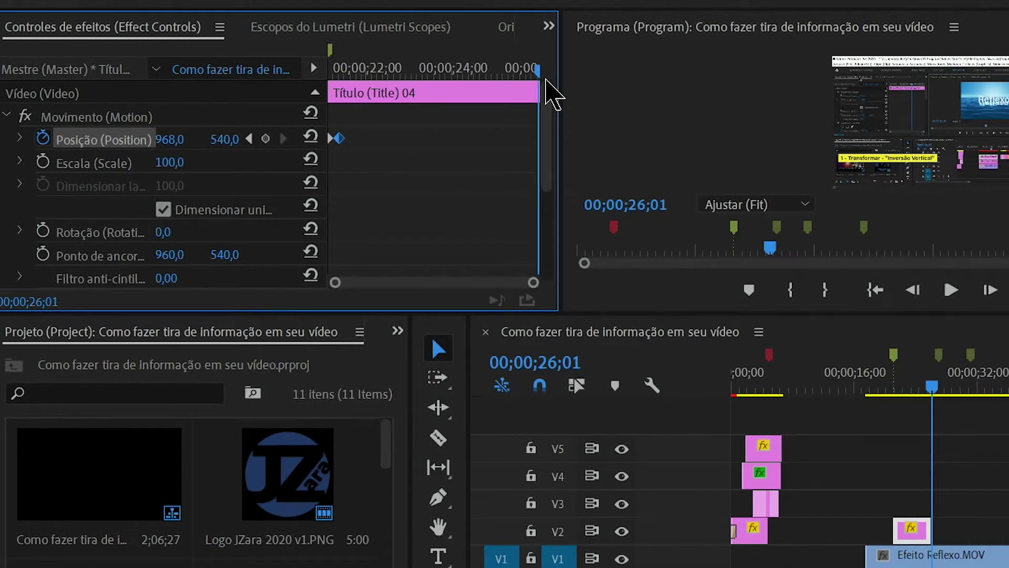
pyautogui.click(534, 71)
pyautogui.click(532, 68)
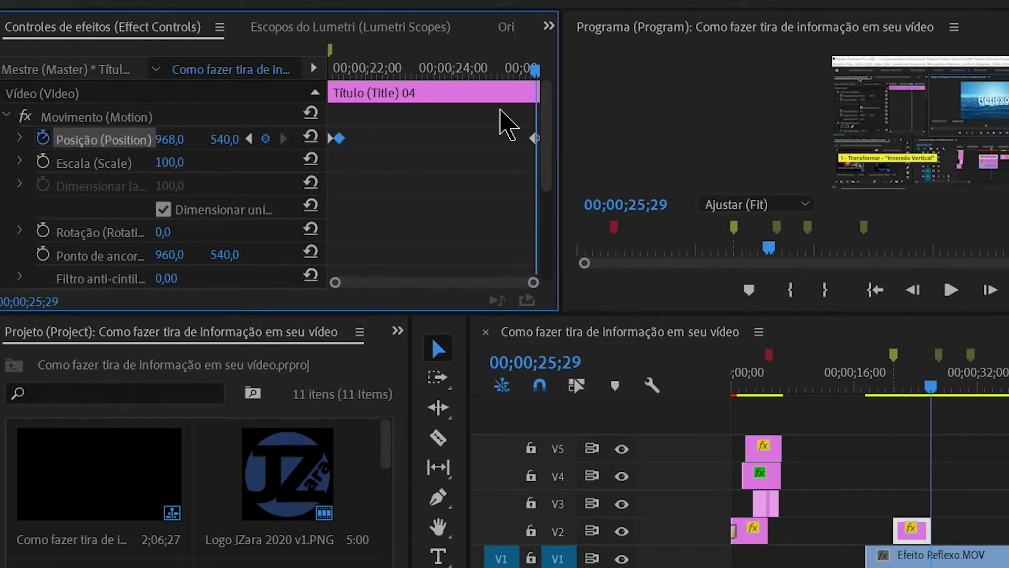
pyautogui.press('Right')
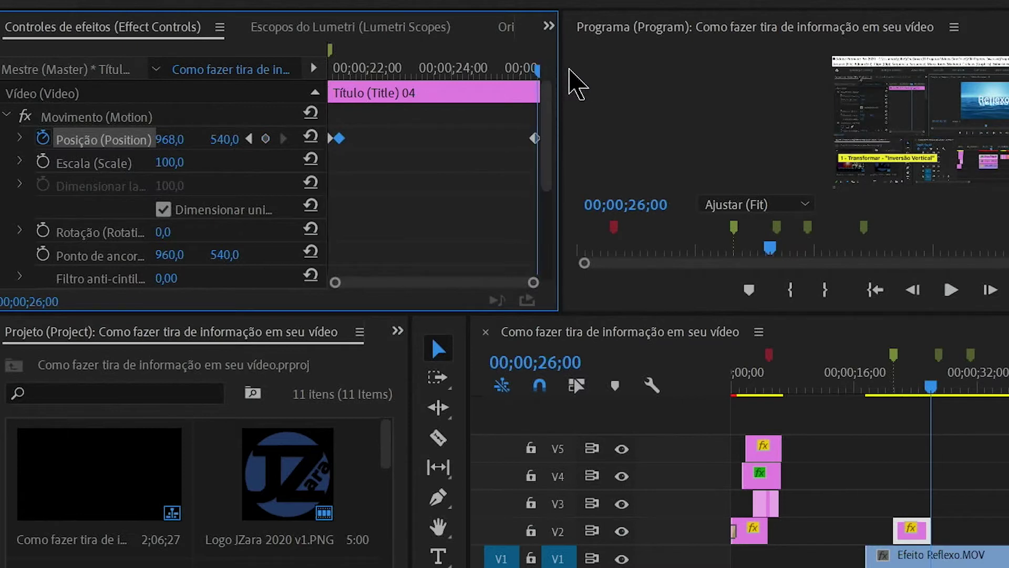
pyautogui.press('Right')
pyautogui.press('Right')
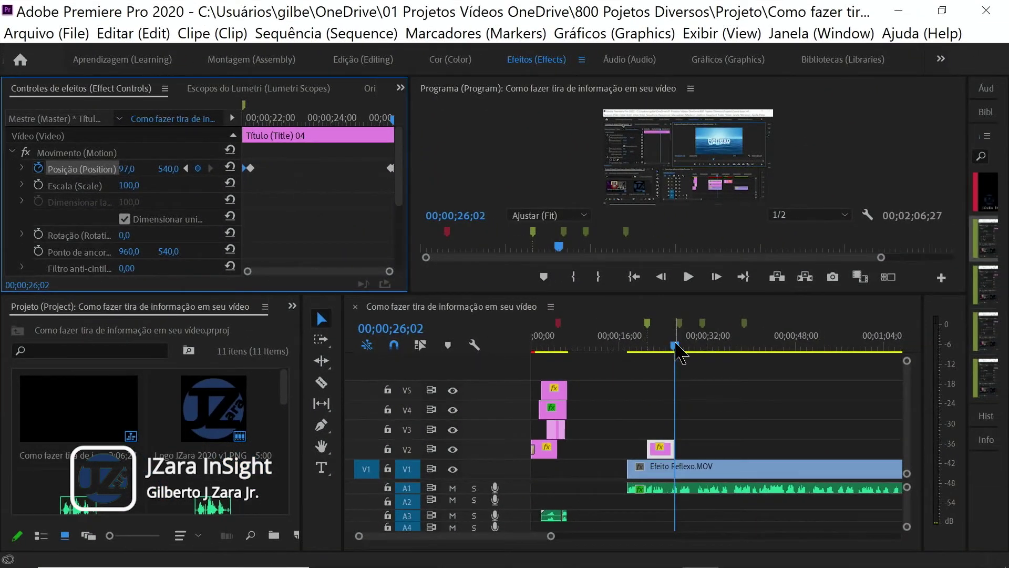
pyautogui.moveTo(676, 348); pyautogui.dragTo(637, 351)
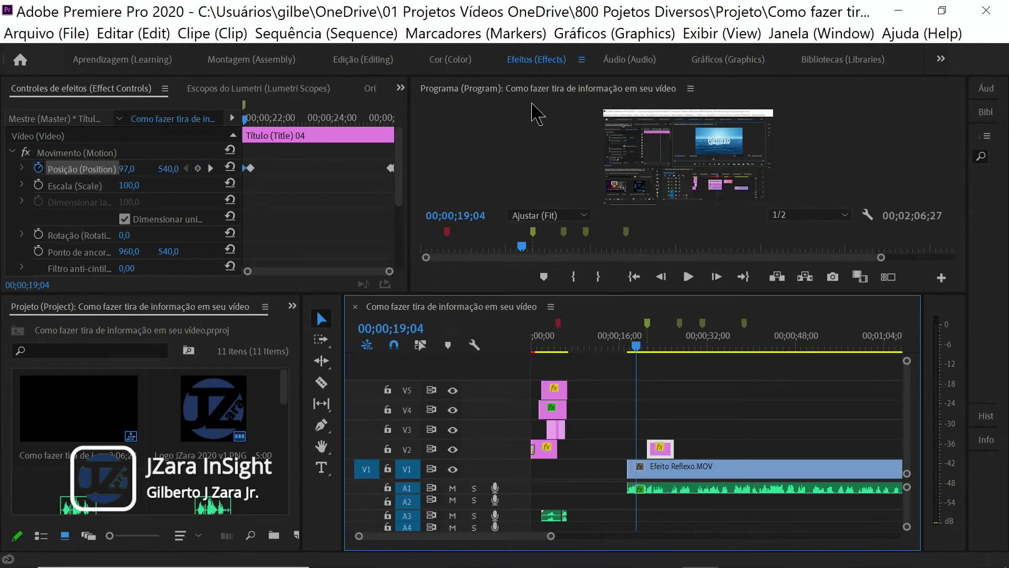
pyautogui.click(532, 94)
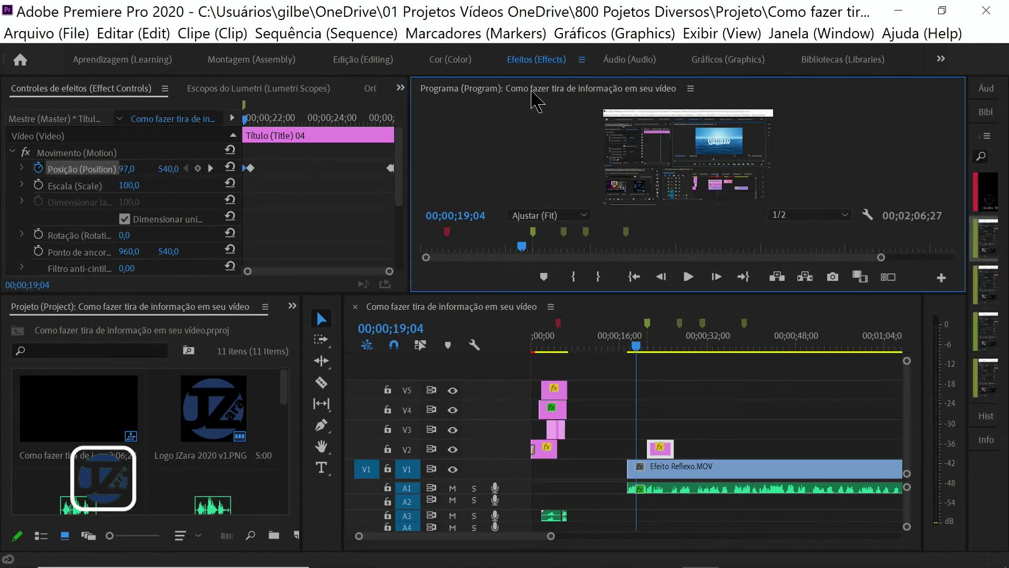
pyautogui.press('`')
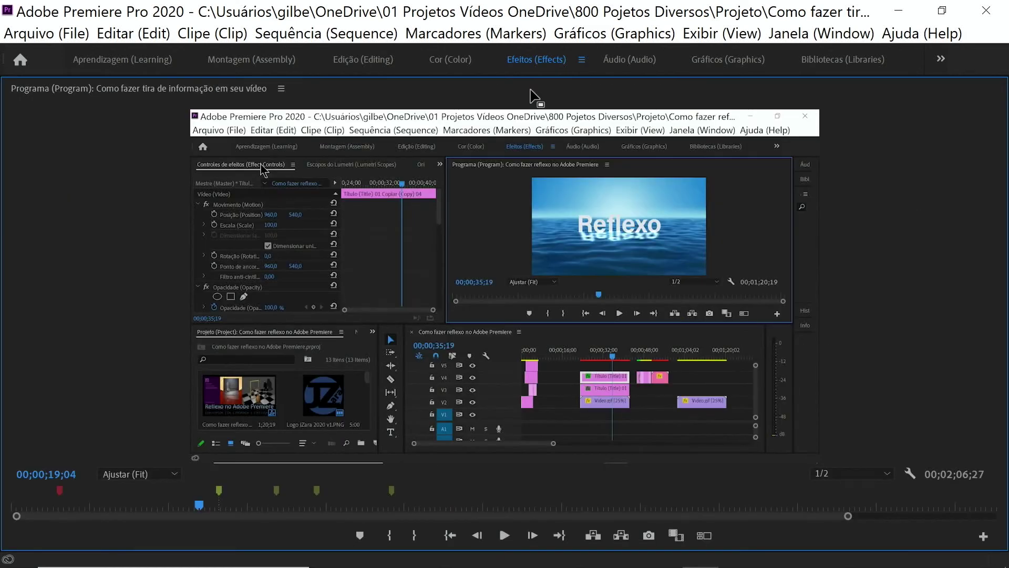
pyautogui.click(503, 536)
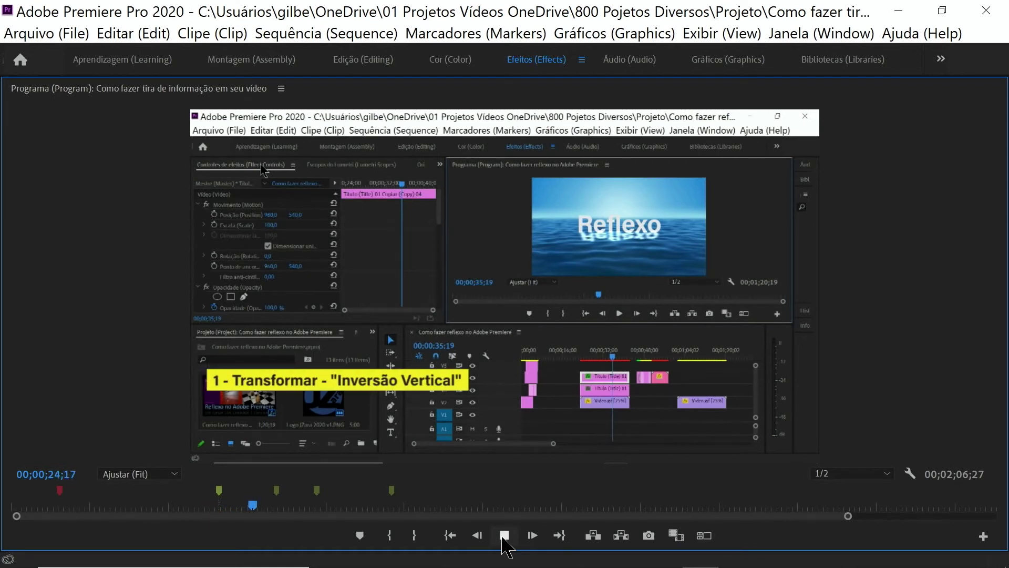
pyautogui.press('`')
pyautogui.press('space')
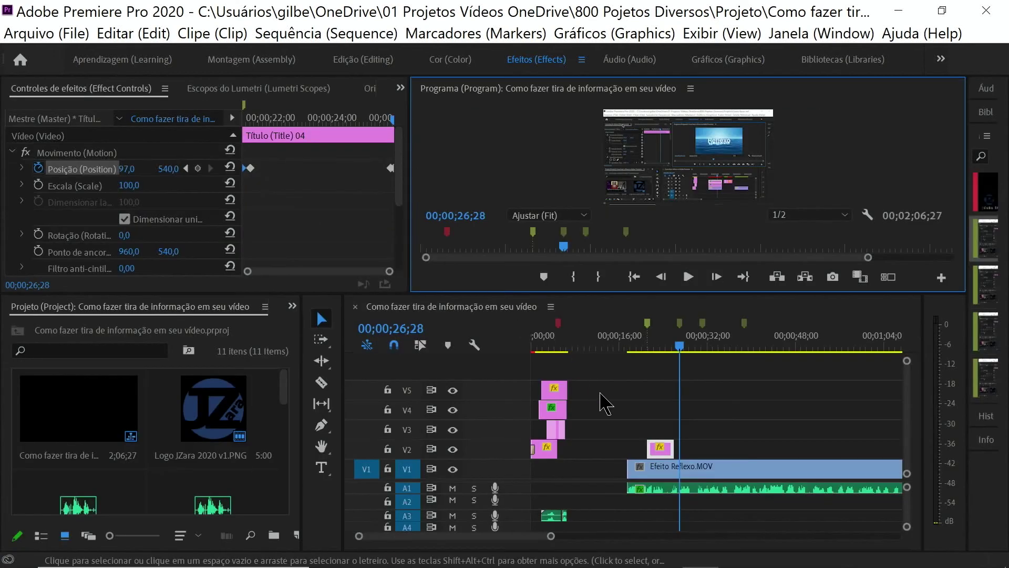
# Extend the Título 04 clip's end to the Informação 2 marker at 27;00.
pyautogui.click(682, 345)
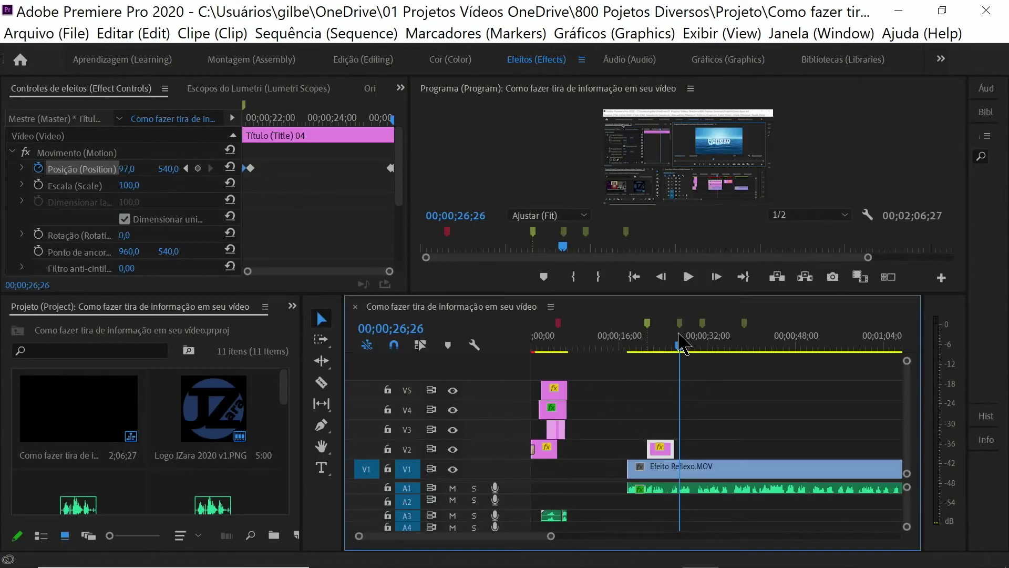
pyautogui.click(679, 325)
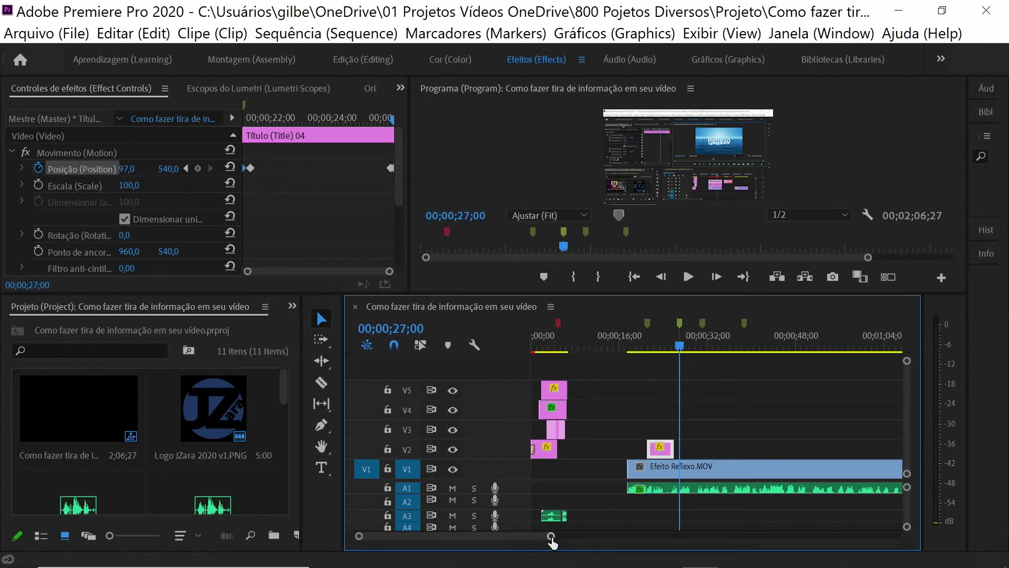
pyautogui.scroll(5, 552, 537)
pyautogui.moveTo(652, 446); pyautogui.dragTo(716, 447)
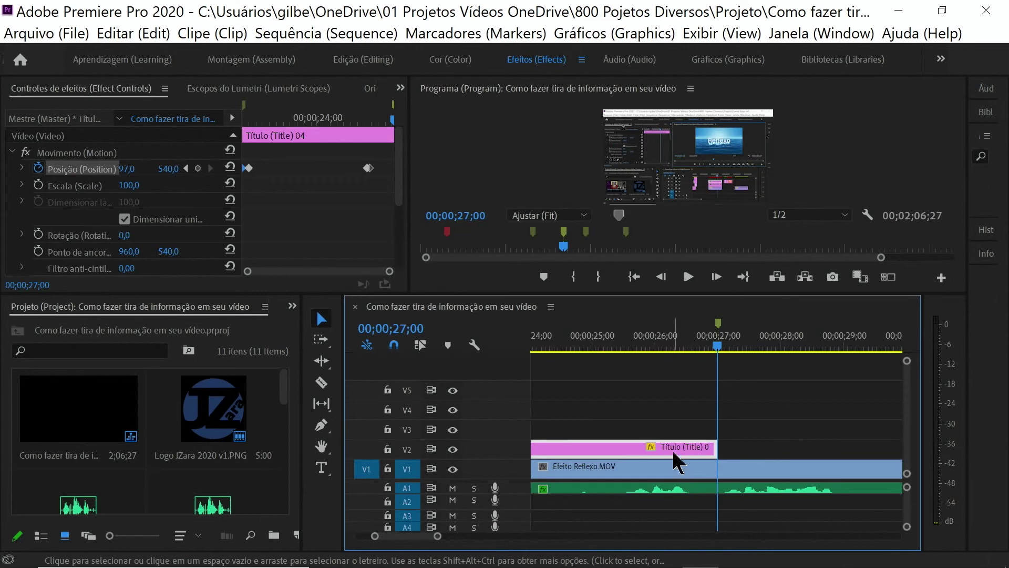
# Alt-drag a copy of the title, 'Título 04 Copiar 01', onto V2 right after the original.
pyautogui.moveTo(676, 458)
pyautogui.moveTo(675, 458); pyautogui.dragTo(904, 463)
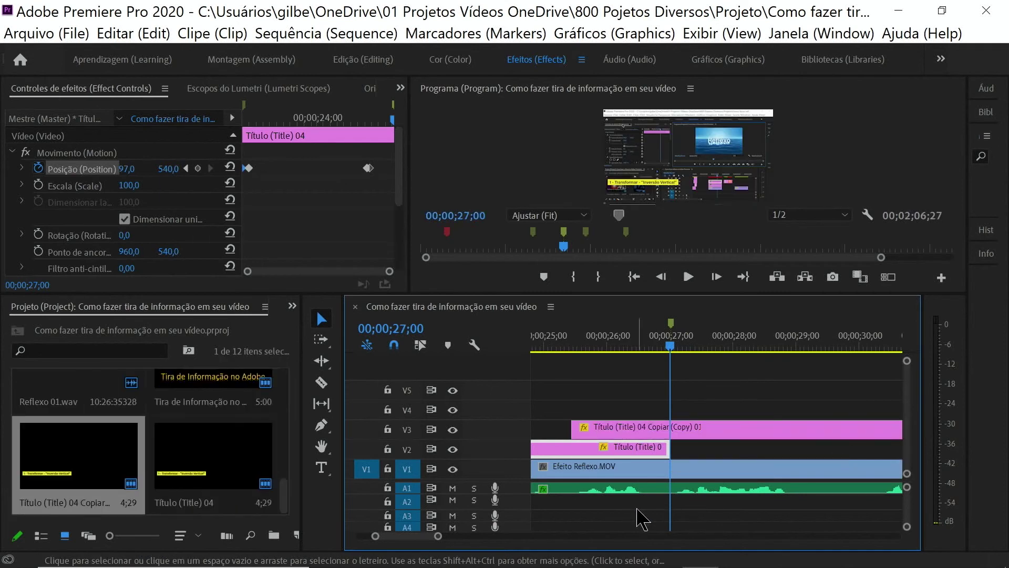
pyautogui.press('-')
pyautogui.moveTo(731, 429); pyautogui.dragTo(757, 450)
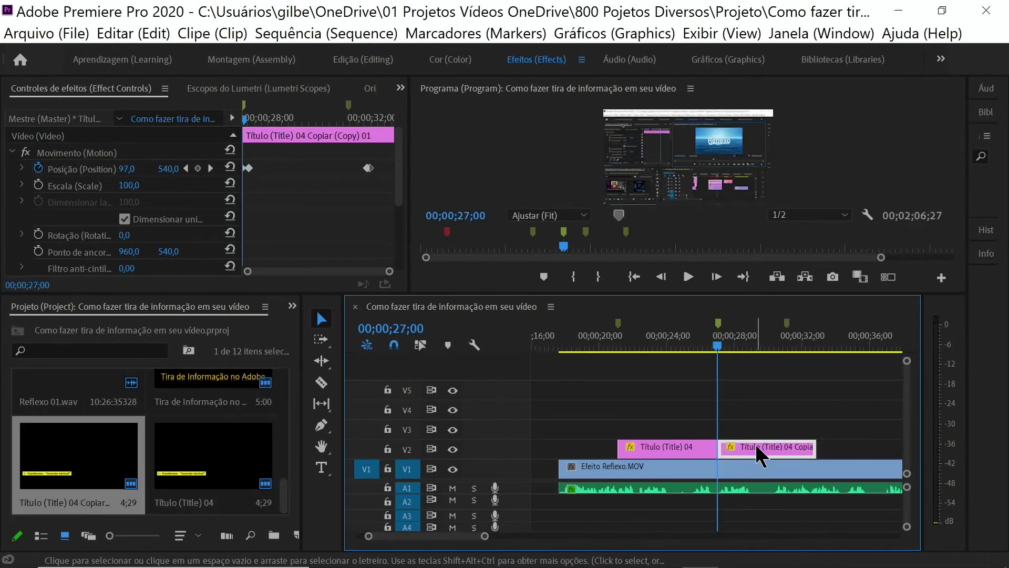
pyautogui.doubleClick(718, 323)
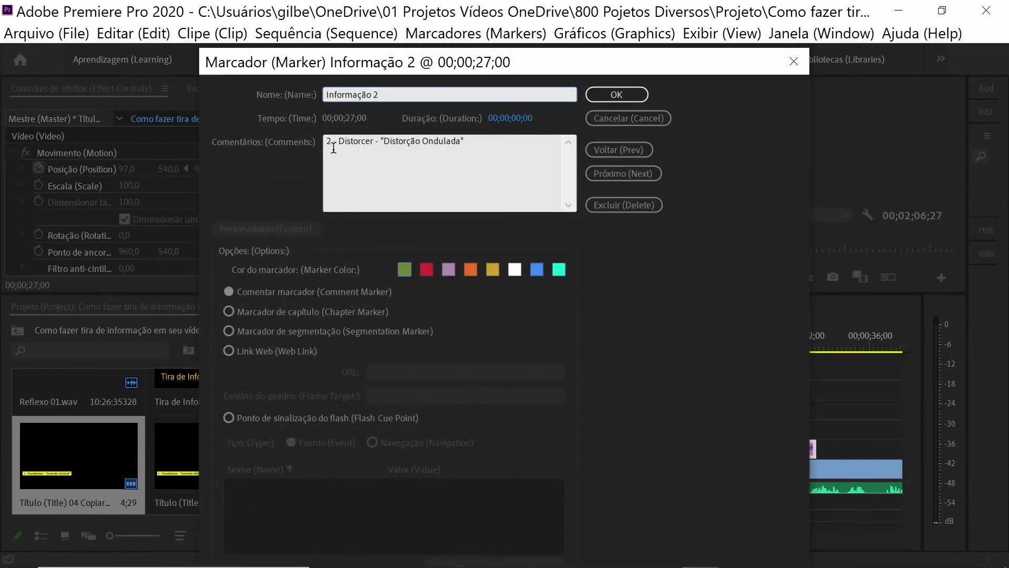
pyautogui.moveTo(327, 140); pyautogui.dragTo(468, 143)
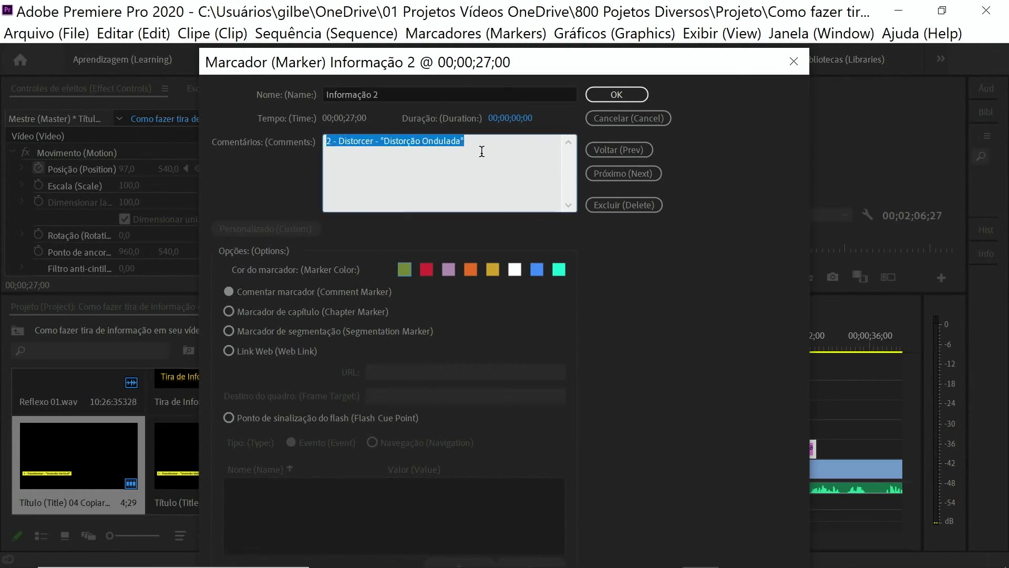
pyautogui.click(600, 96)
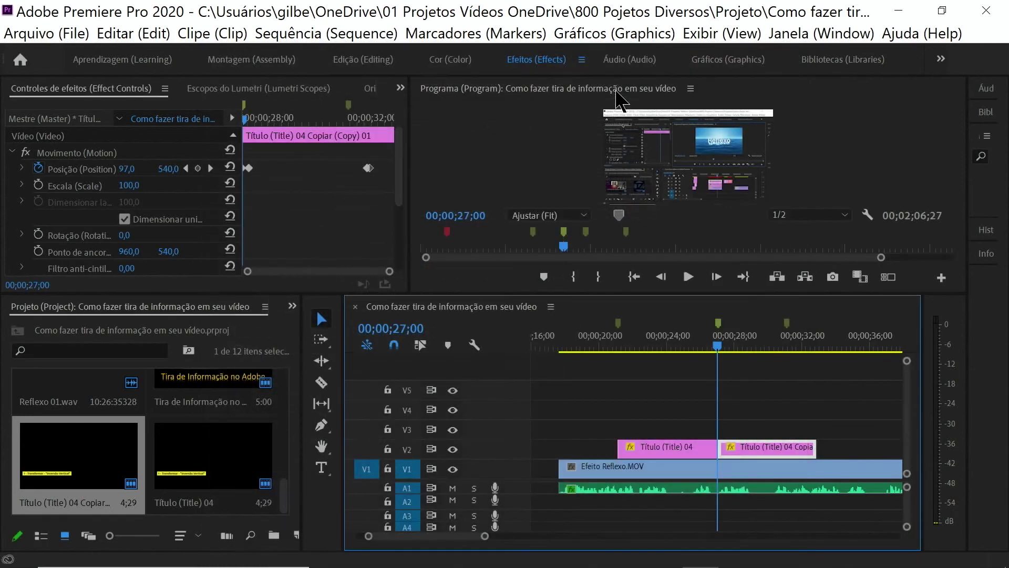
# Replace the copied title's text with '2 - Distorcer - "Distorção Ondulada"' and close the editor.
pyautogui.doubleClick(773, 447)
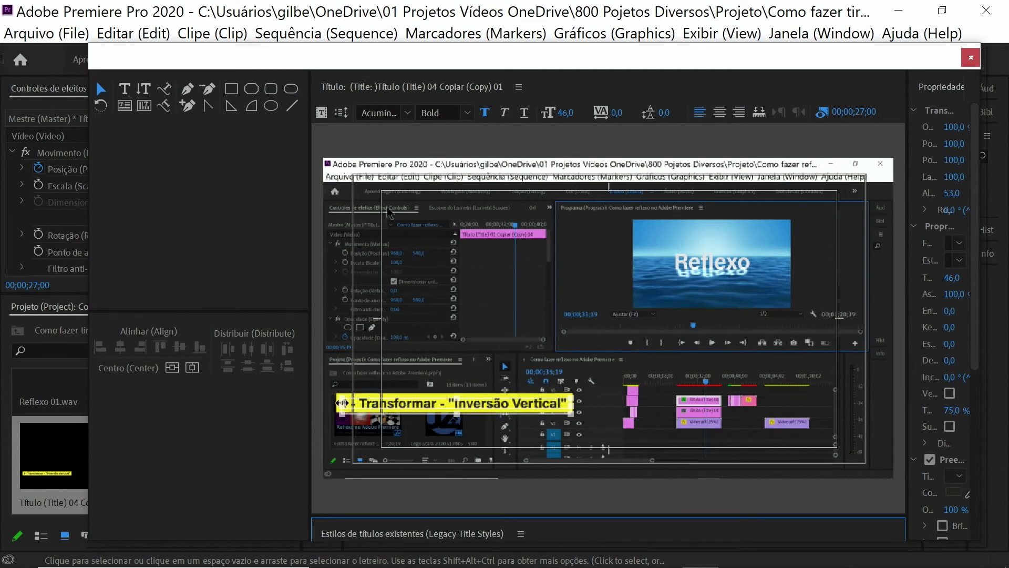
pyautogui.click(125, 88)
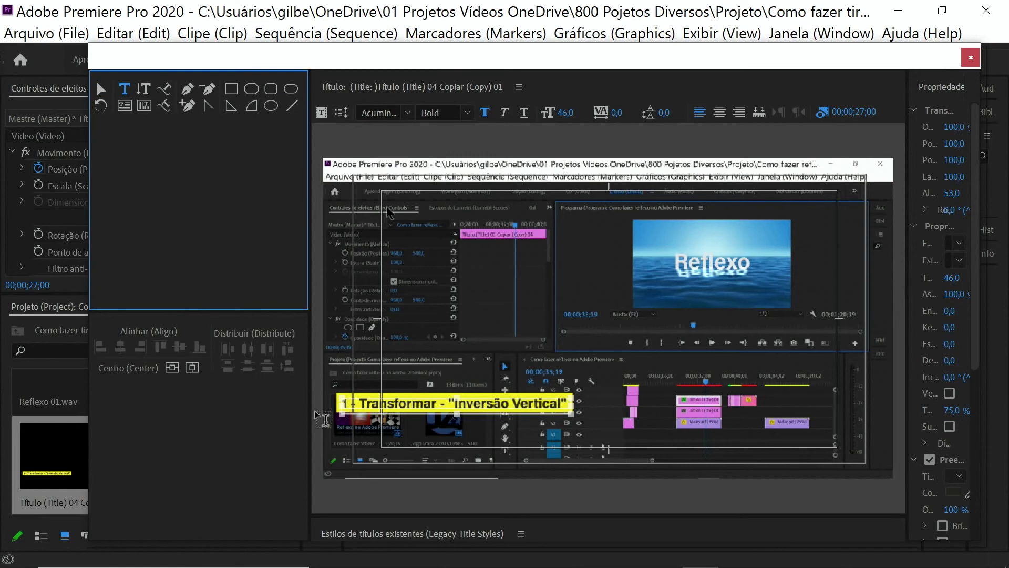
pyautogui.click(345, 402)
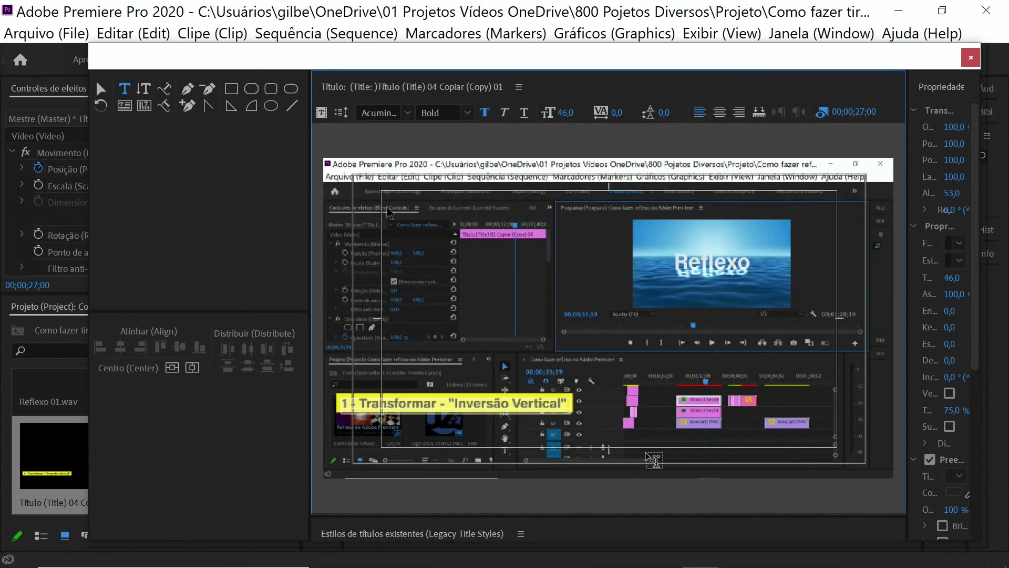
pyautogui.hotkey('ctrl', 'a')
pyautogui.write('2 - Distorcer - "Distorção Ondulada"')
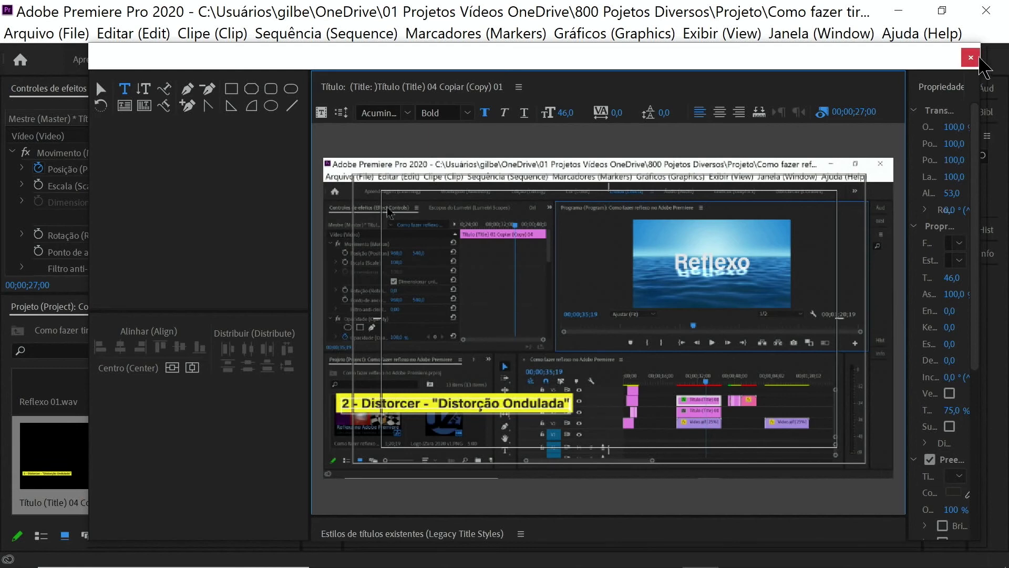
pyautogui.click(971, 58)
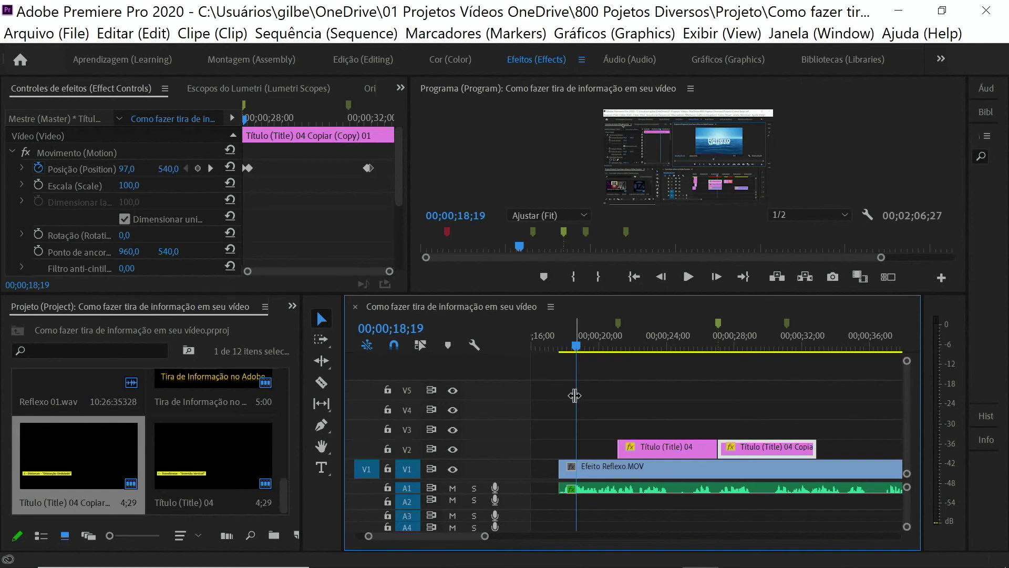
pyautogui.press('`')
pyautogui.click(504, 535)
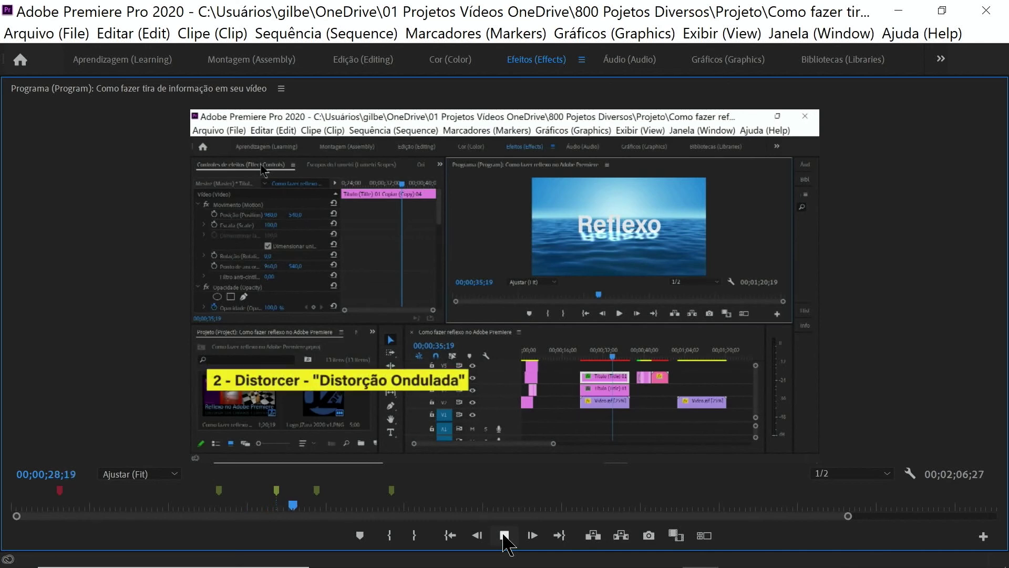
pyautogui.press('space')
pyautogui.press('`')
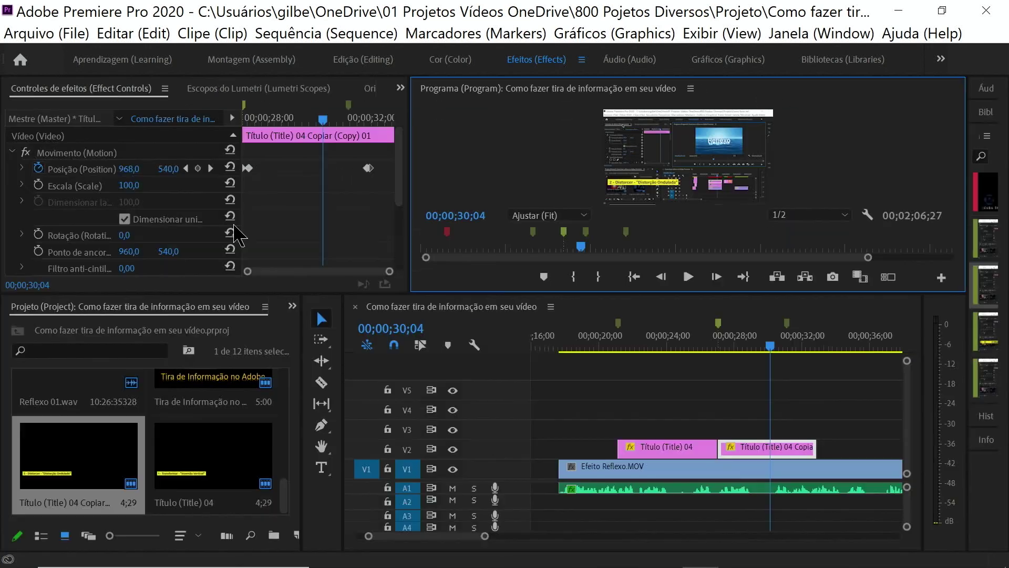